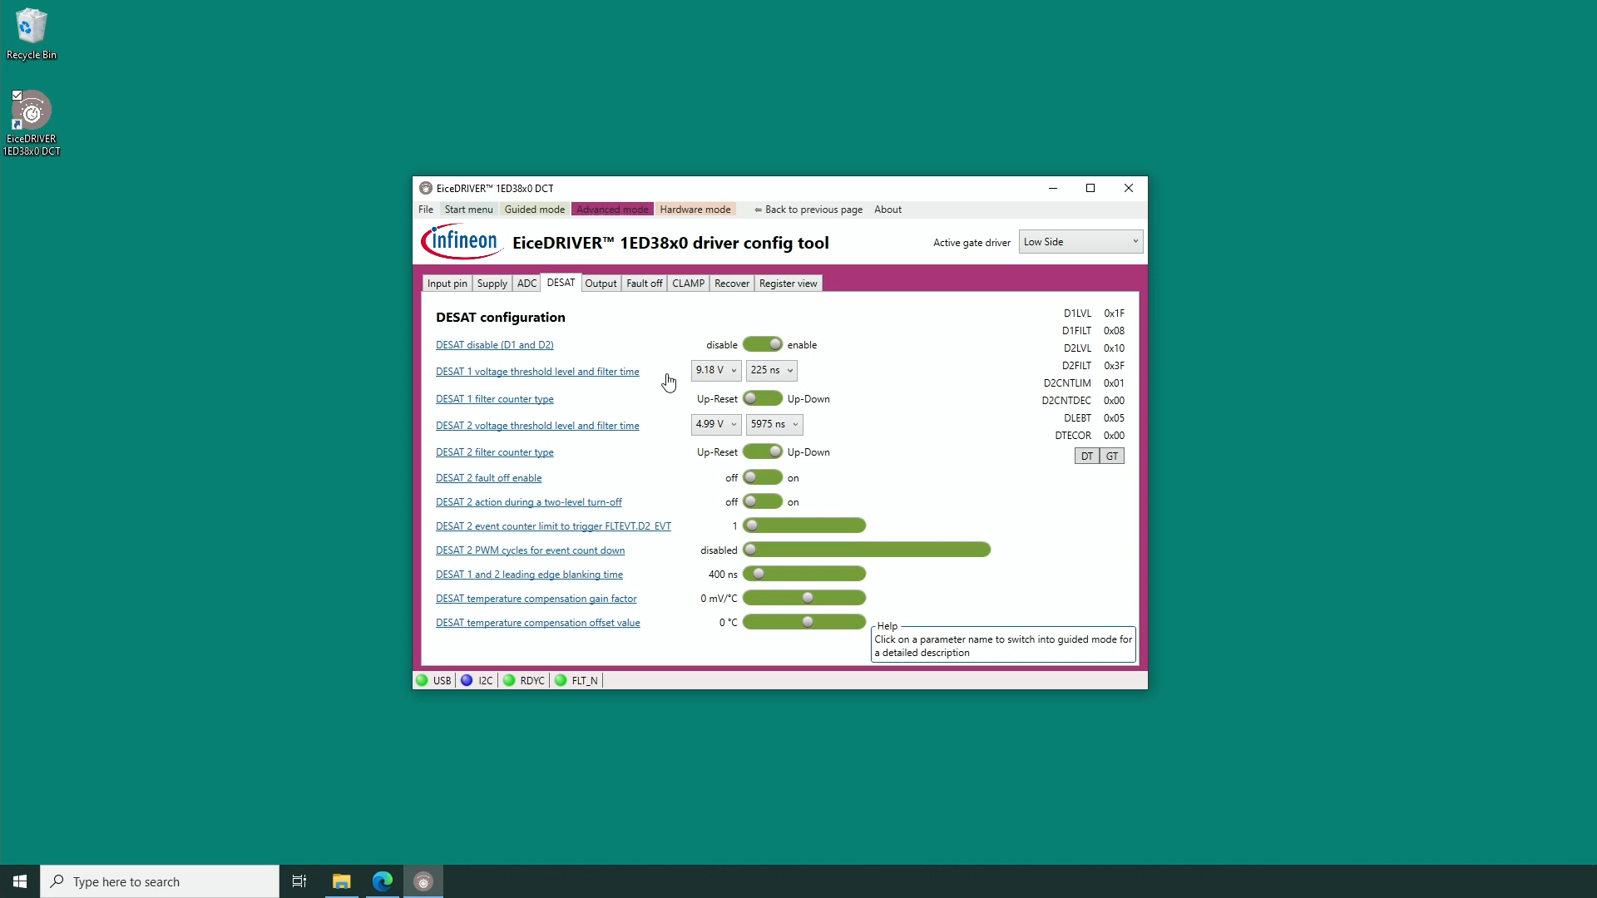
In hardware mode's double pulse generator, set the on time of pulse A to 20 µs and the pause between pulses to 3 µs.
{"action": "left_click", "coordinate": [697, 211]}
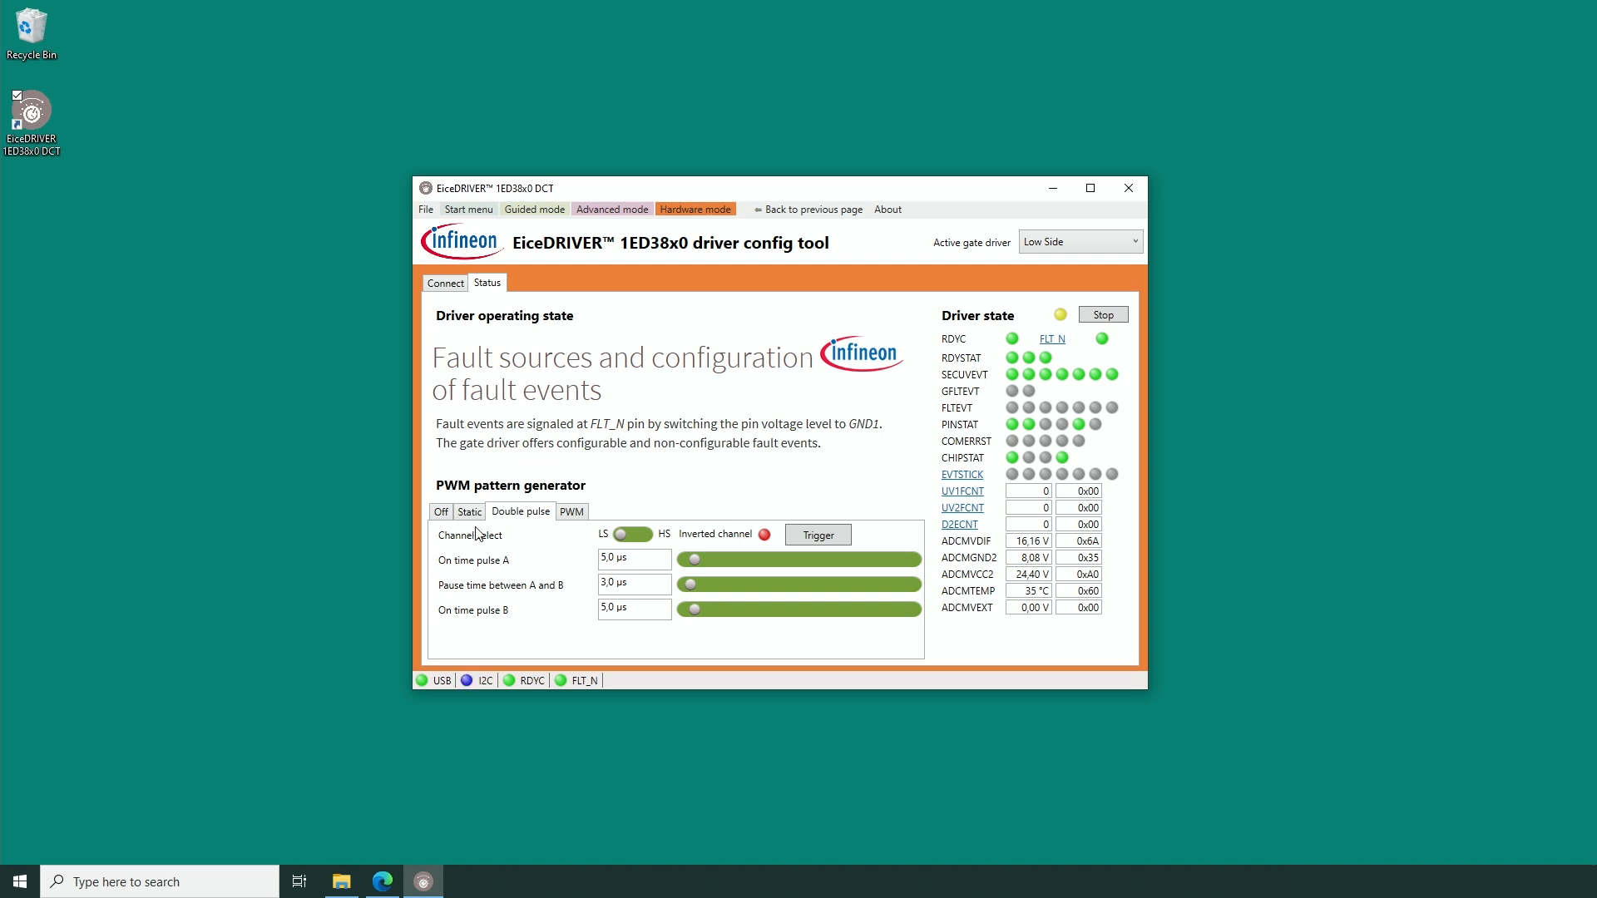
{"action": "left_click", "coordinate": [604, 558]}
{"action": "key", "text": "BackSpace"}
{"action": "type", "text": "20"}
{"action": "left_click", "coordinate": [638, 589]}
{"action": "key", "text": "Delete"}
{"action": "type", "text": "3"}
Trigger the double pulse and set the on time of pulse B to 15 µs.
{"action": "left_click", "coordinate": [823, 533]}
{"action": "key", "text": "BackSpace"}
{"action": "key", "text": "BackSpace"}
{"action": "type", "text": "15,"}
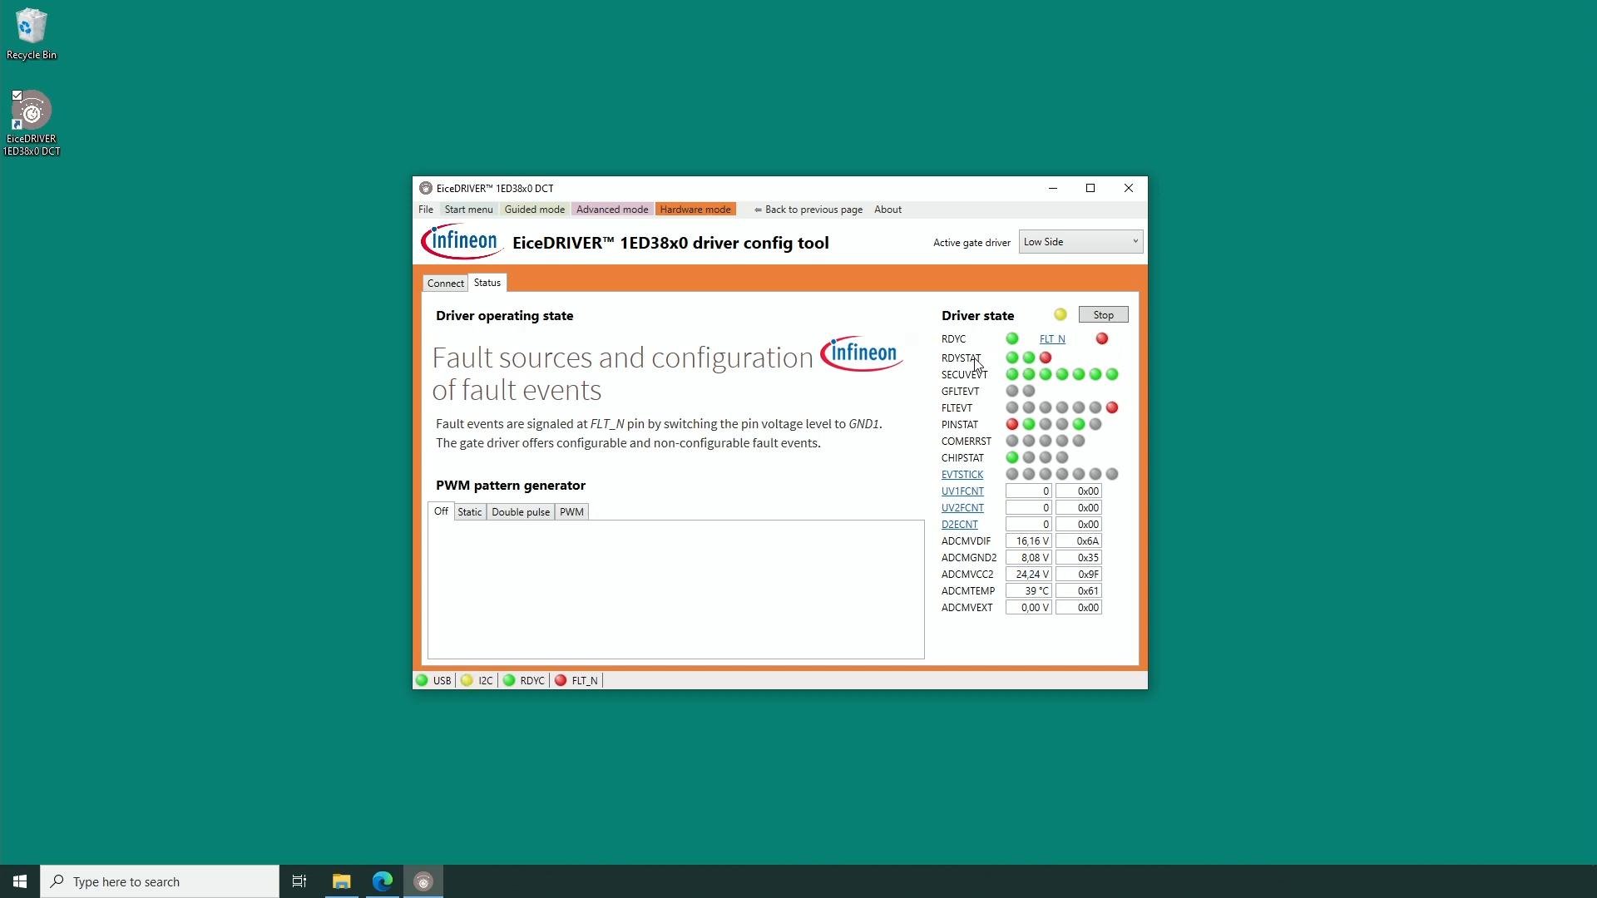
Check the RDYSTAT and PINSTAT status descriptions and clear the FLT_N fault.
{"action": "mouse_move", "coordinate": [975, 364]}
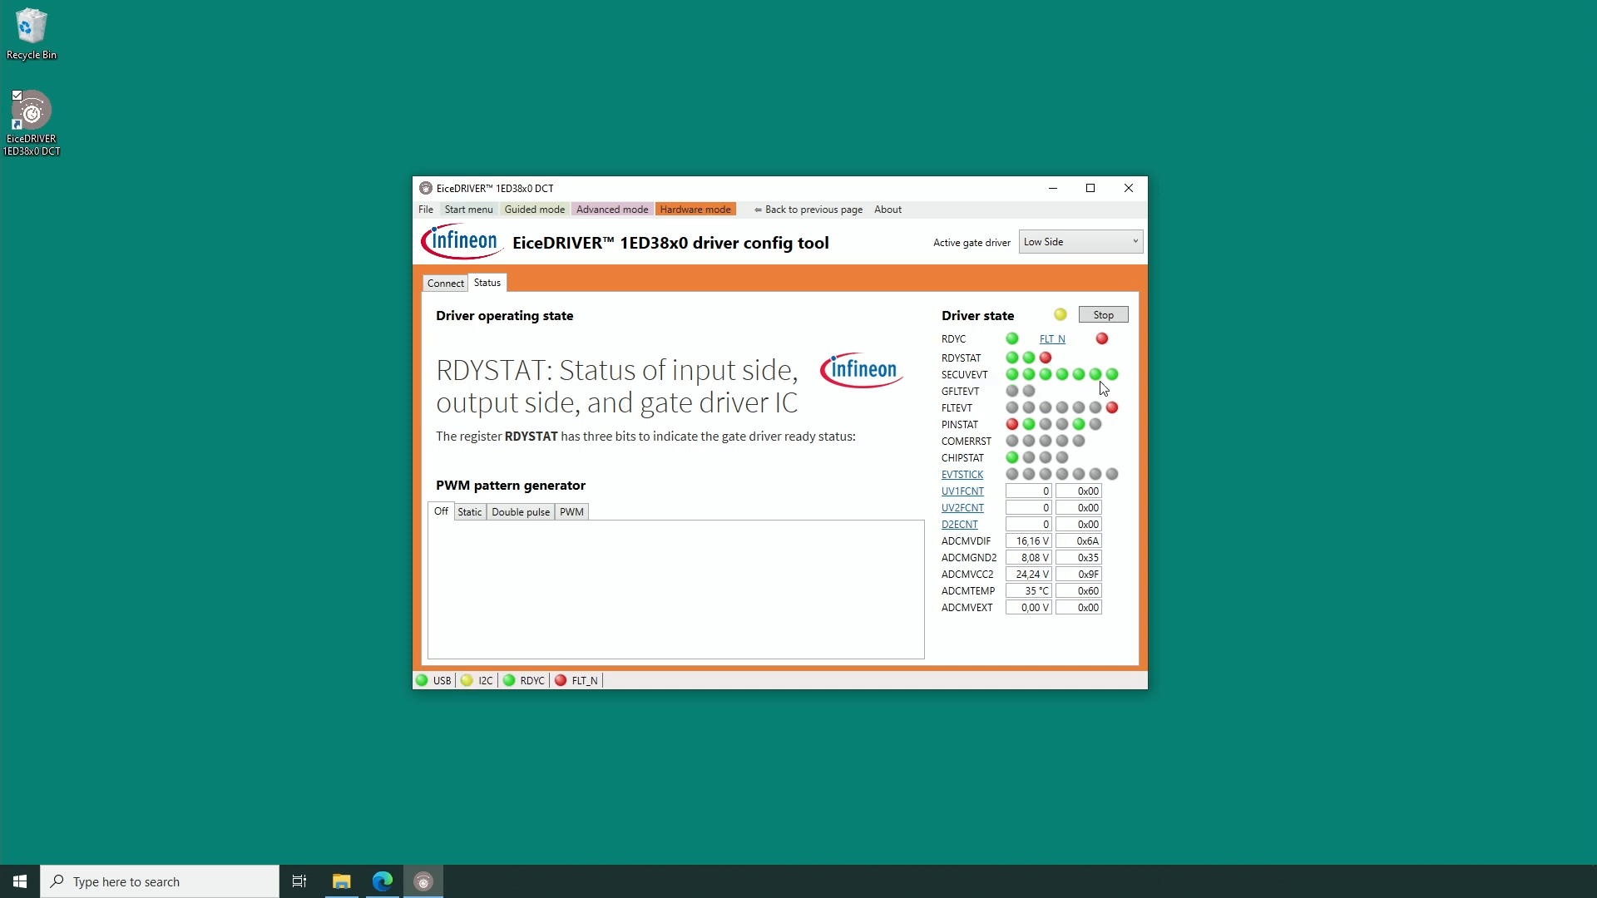
{"action": "mouse_move", "coordinate": [944, 428]}
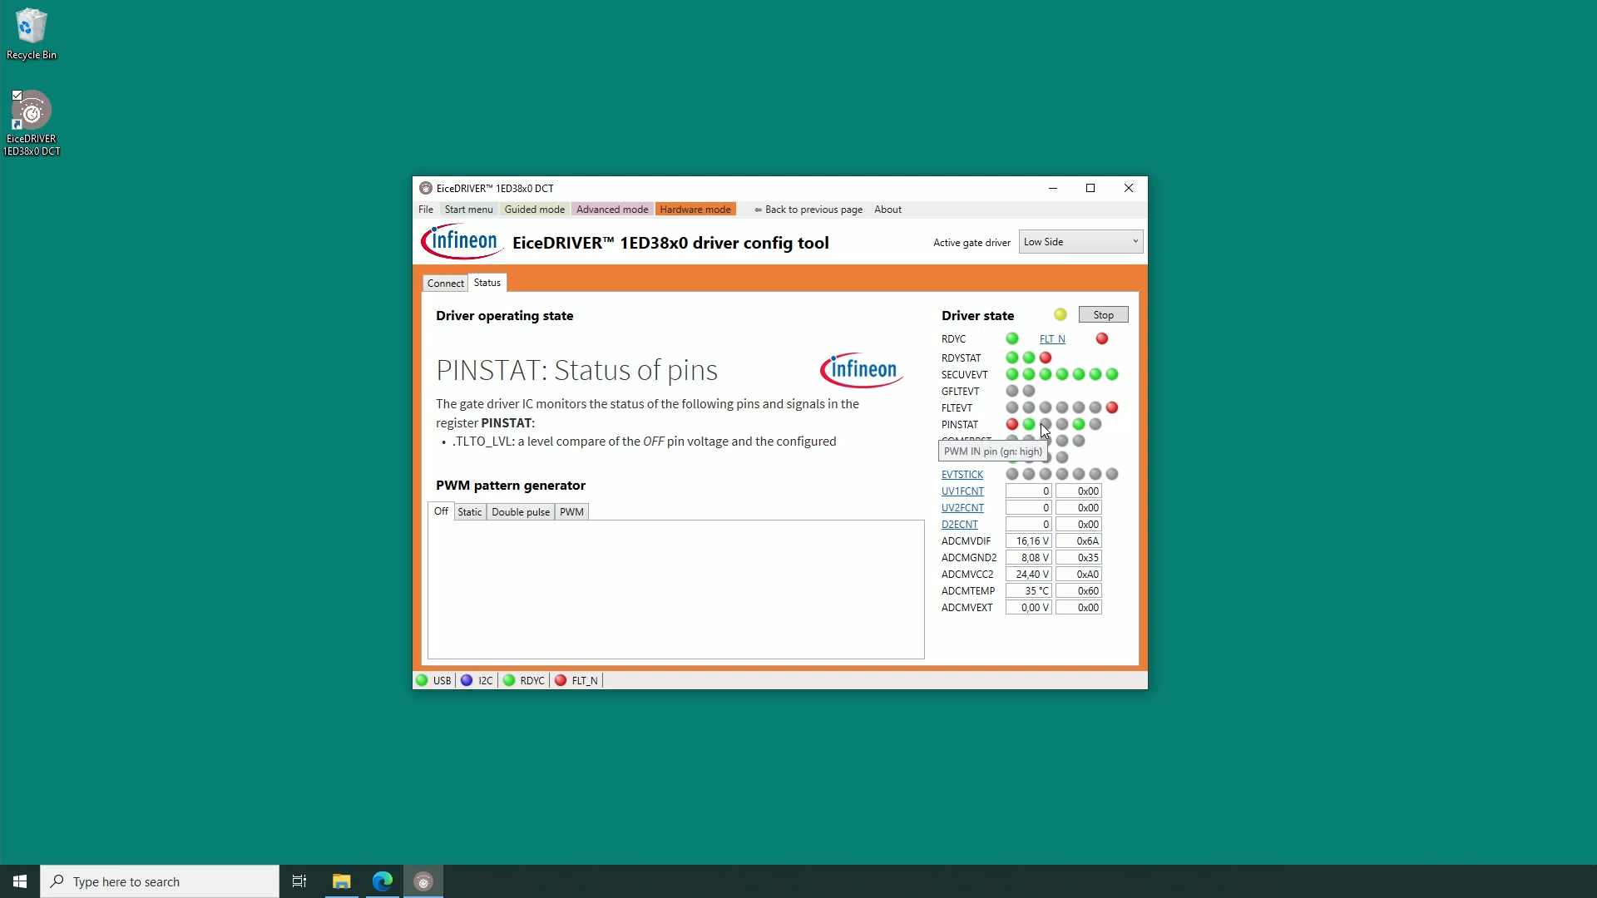
{"action": "left_click", "coordinate": [1054, 343]}
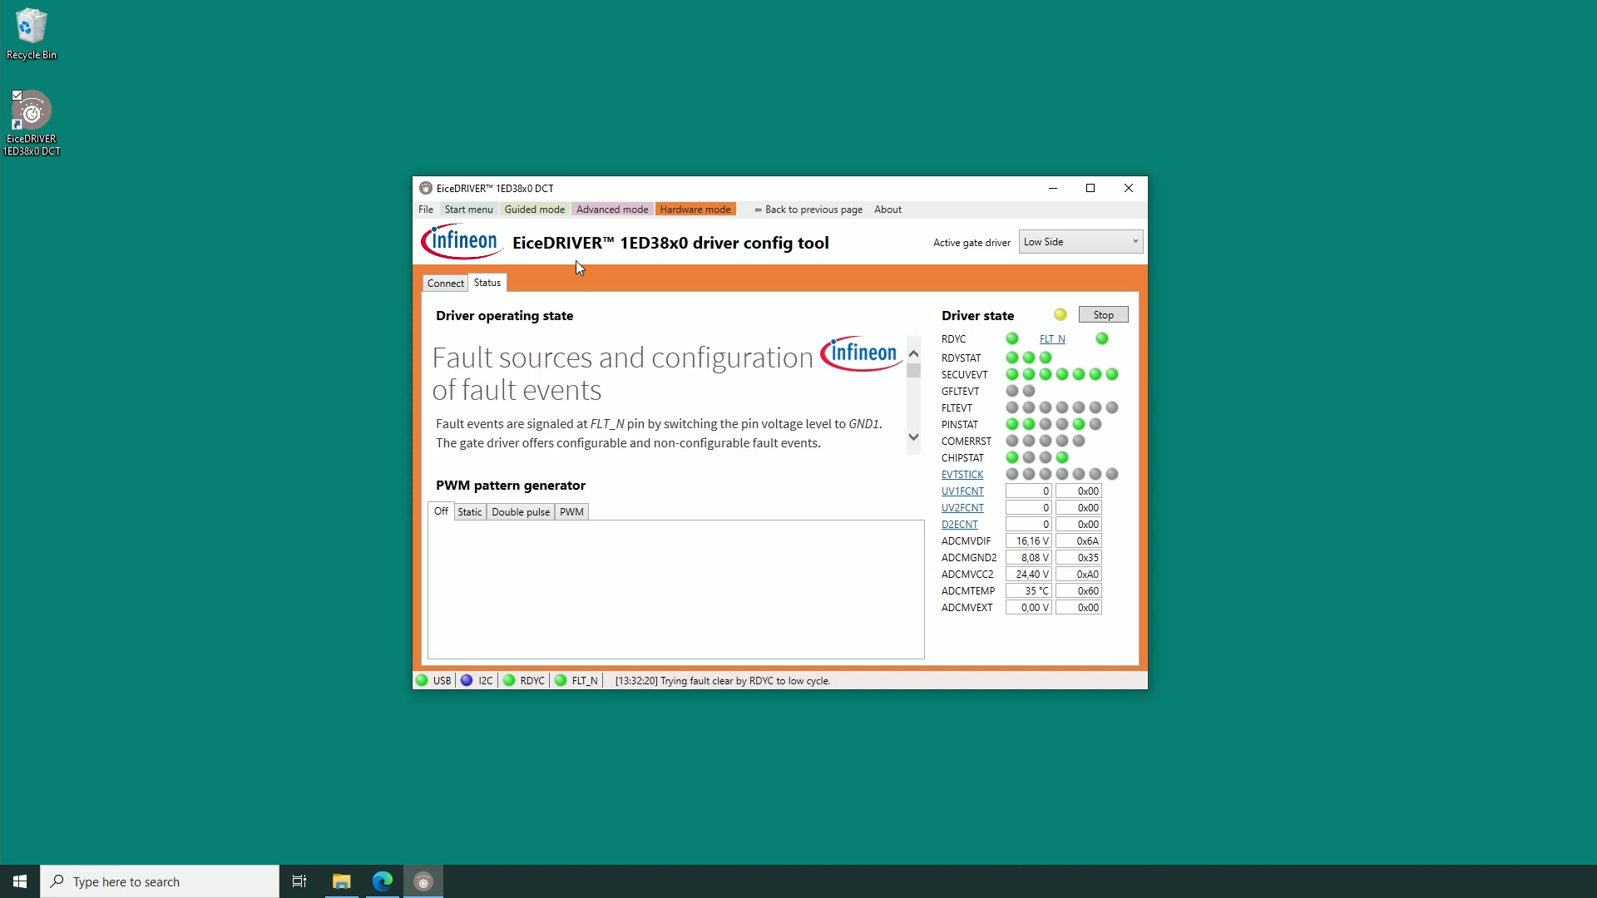
Set the DESAT 1 filter time to 2375 ns in advanced mode and group-transfer the DESAT settings to the gate driver.
{"action": "left_click", "coordinate": [587, 210]}
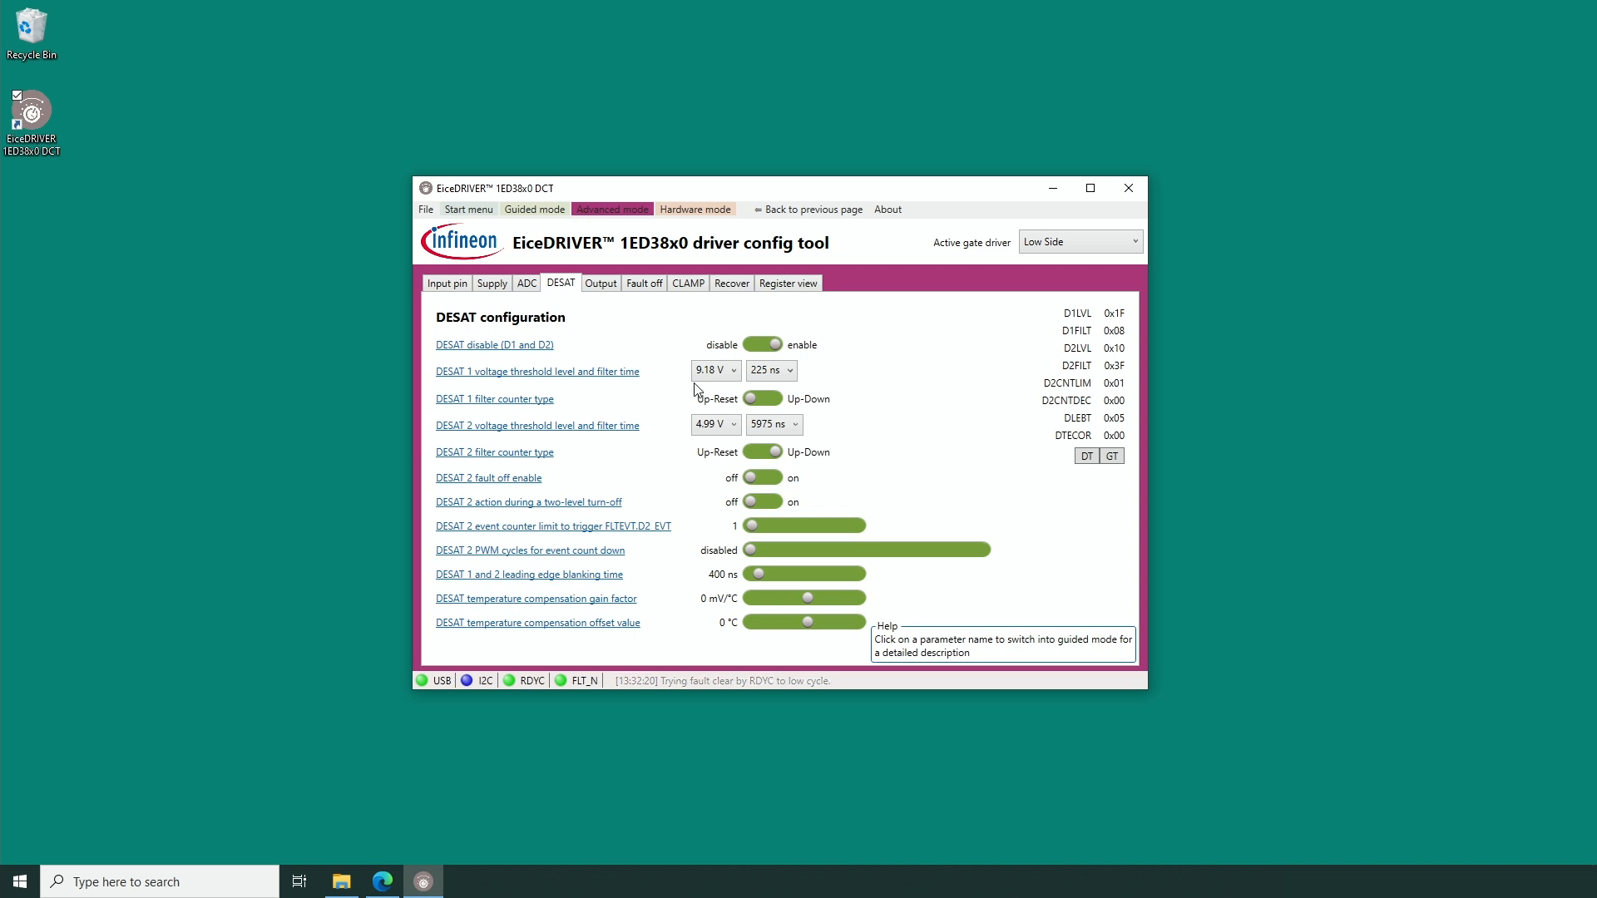
{"action": "left_click", "coordinate": [785, 381]}
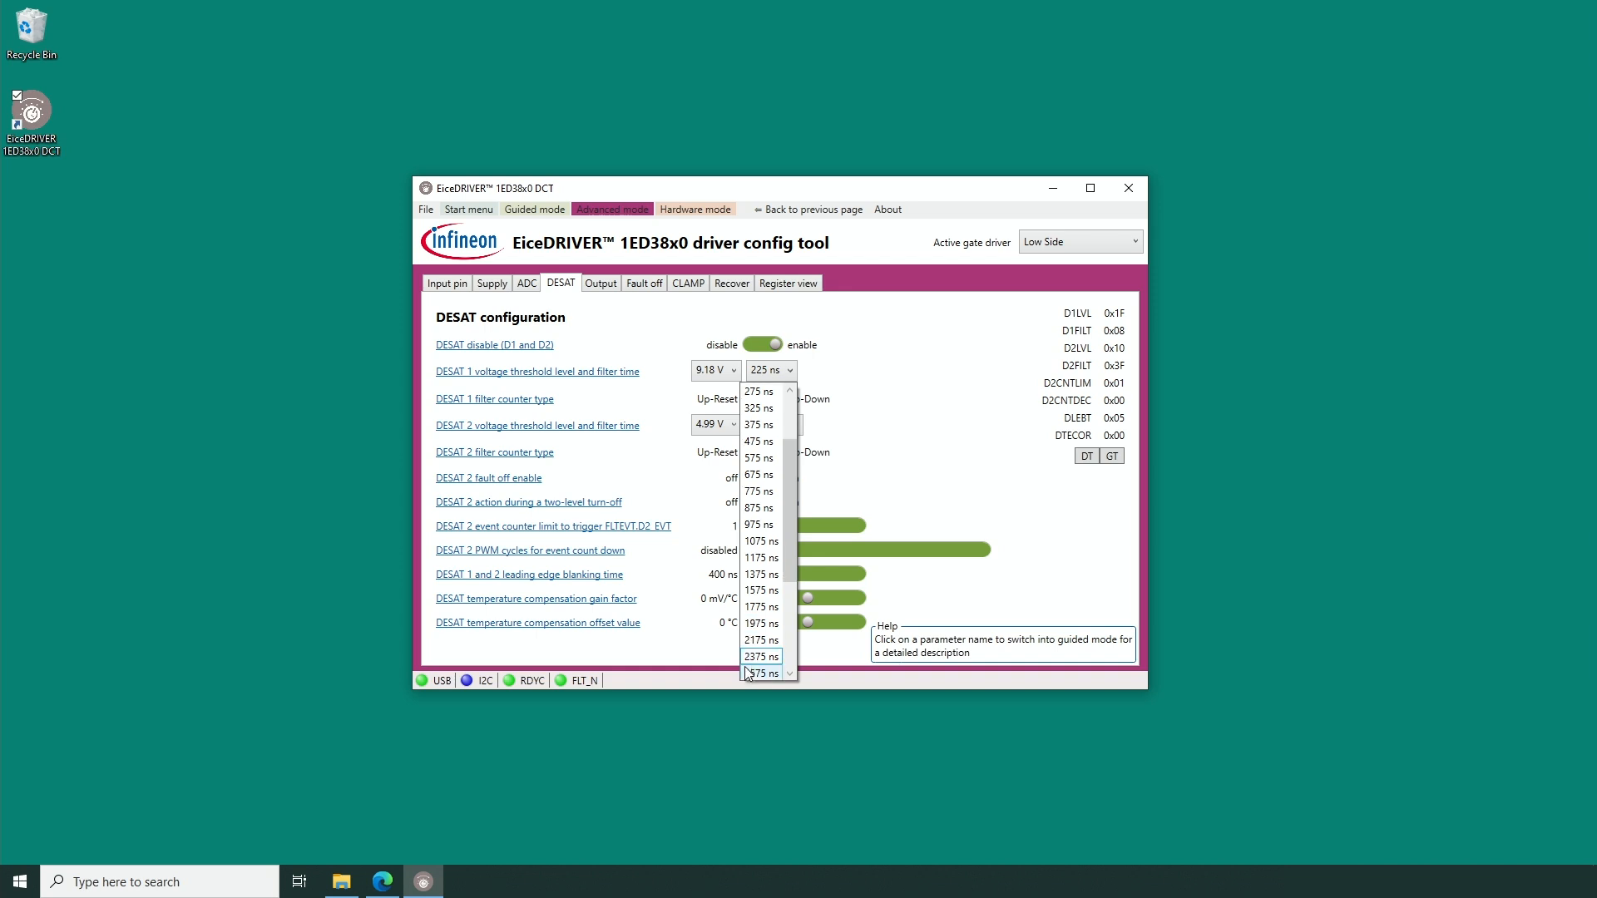
{"action": "left_click", "coordinate": [755, 657]}
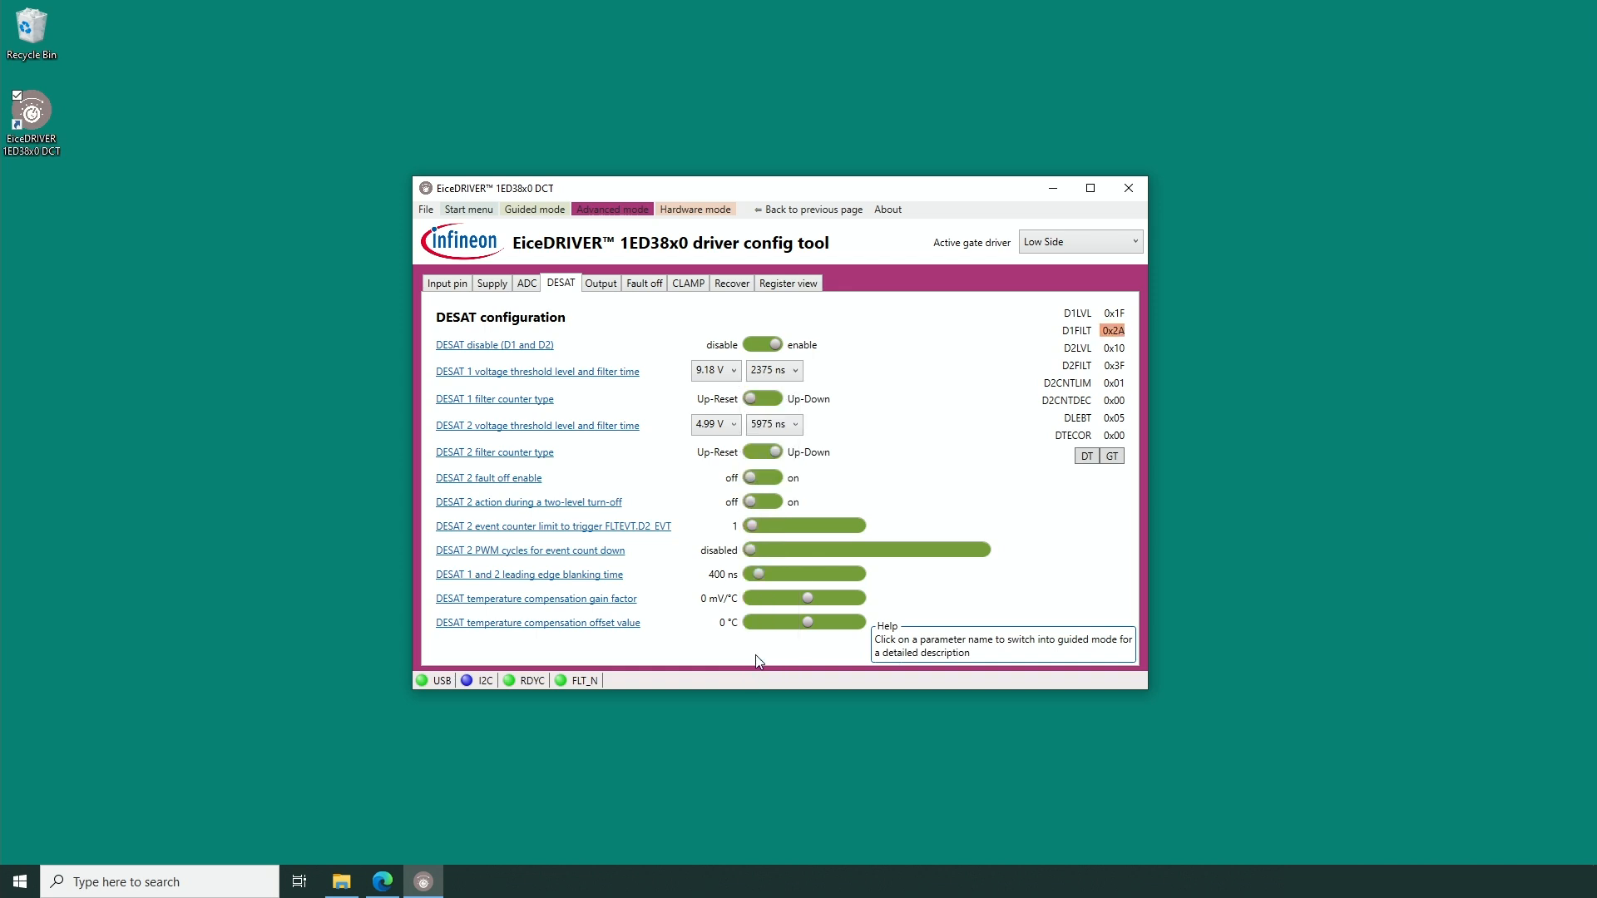
{"action": "left_click", "coordinate": [1115, 455]}
Return to hardware mode and trigger the double pulse on the low-side channel to test the new DESAT 1 filter time.
{"action": "left_click", "coordinate": [675, 210]}
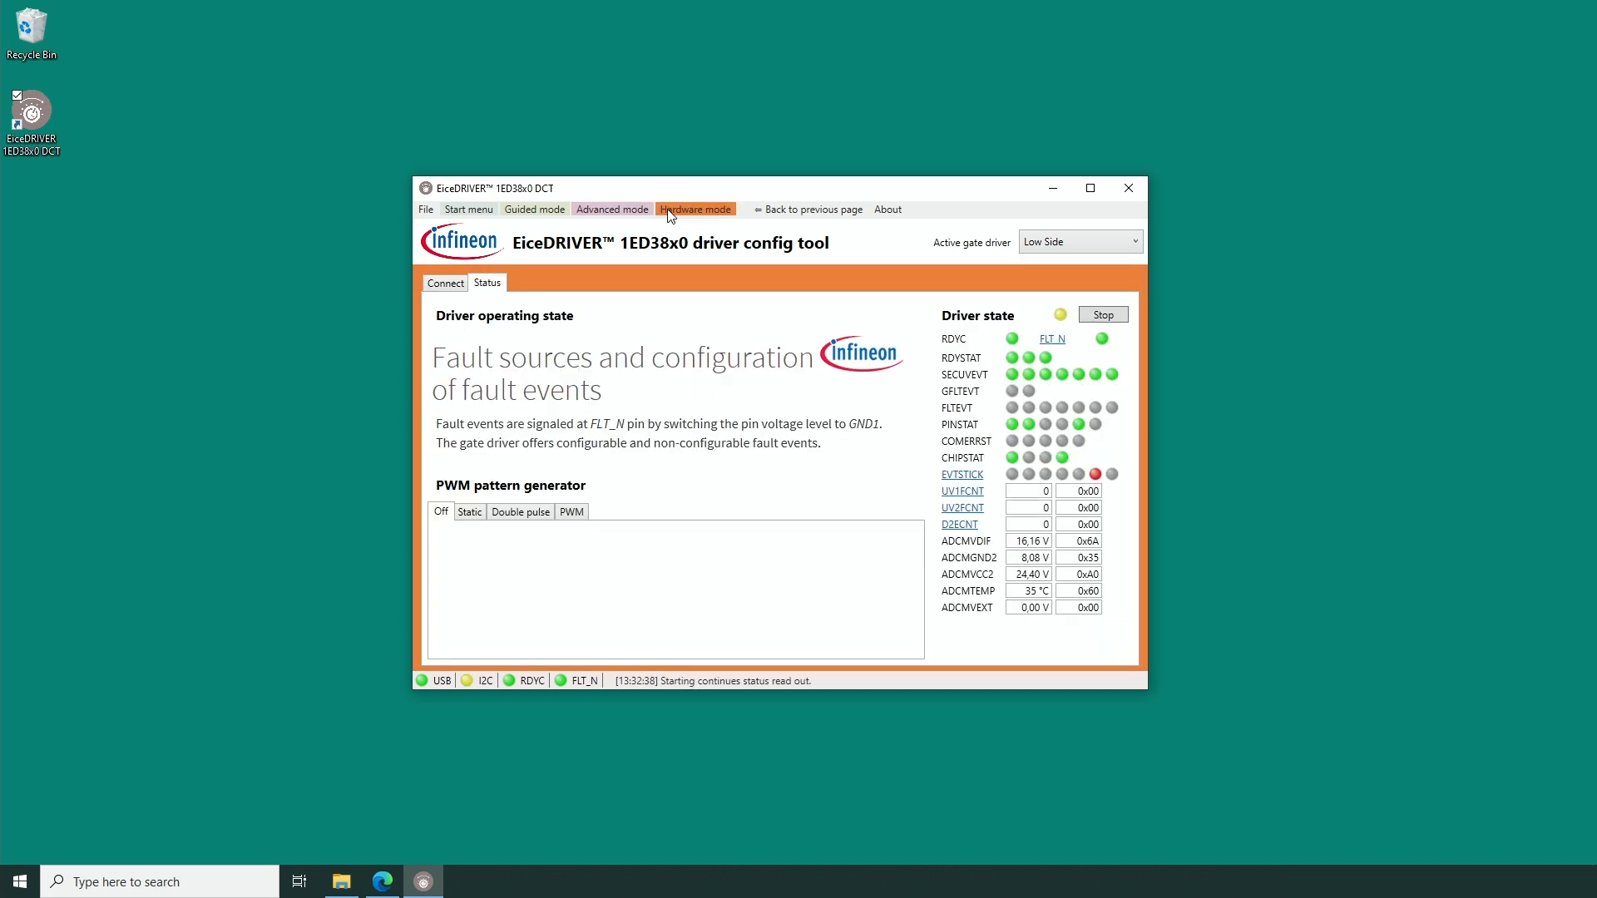
{"action": "left_click", "coordinate": [522, 509]}
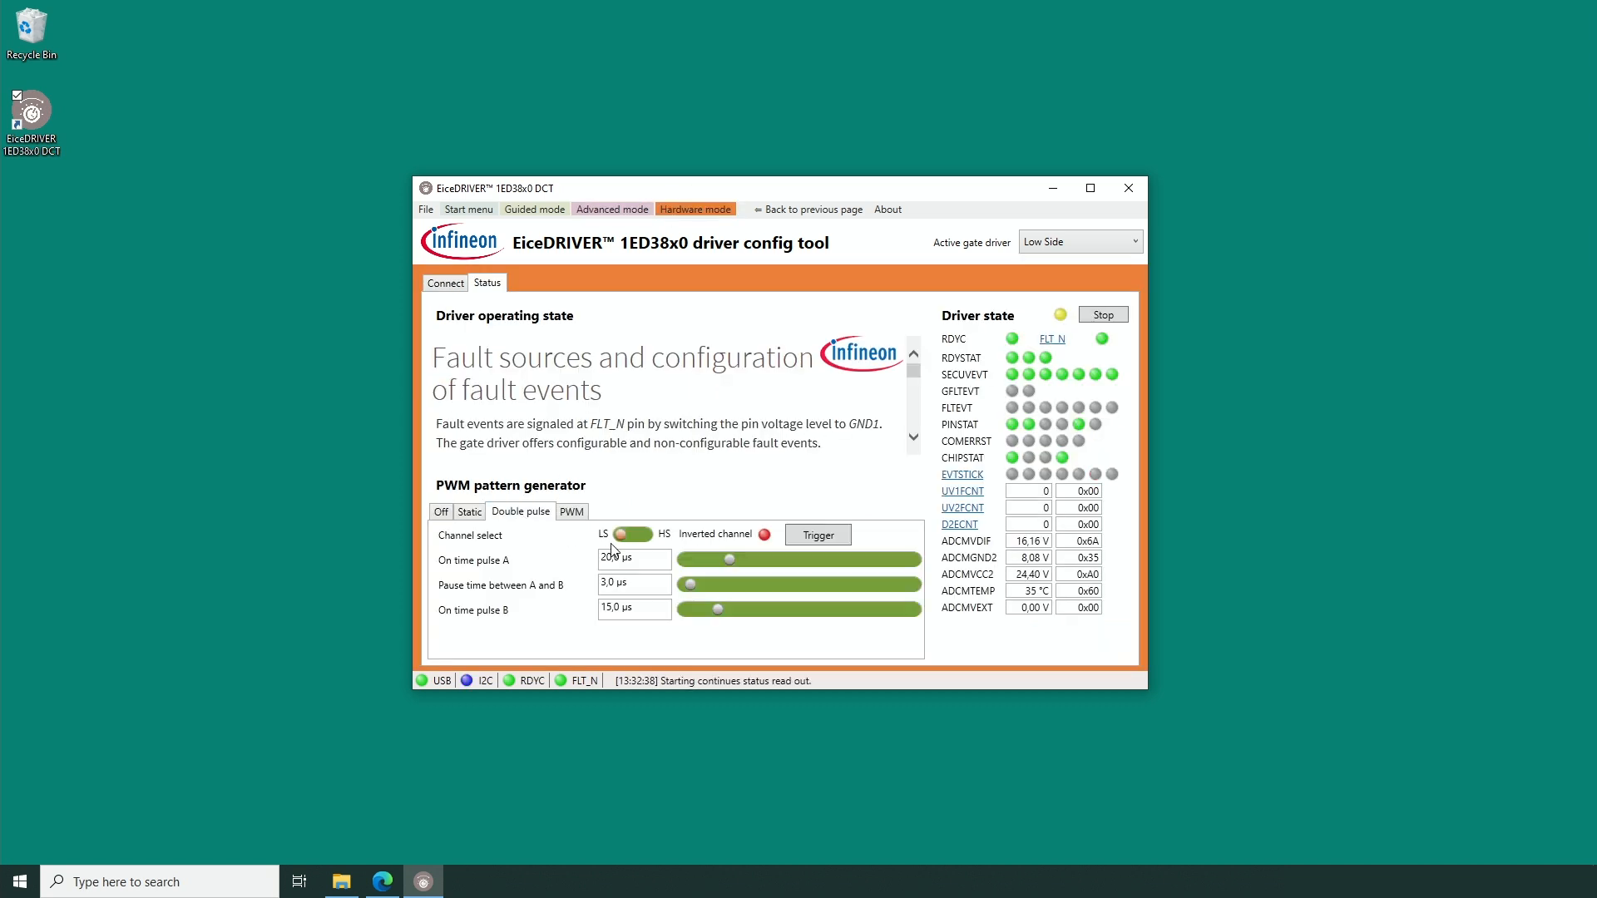
{"action": "left_click", "coordinate": [816, 537]}
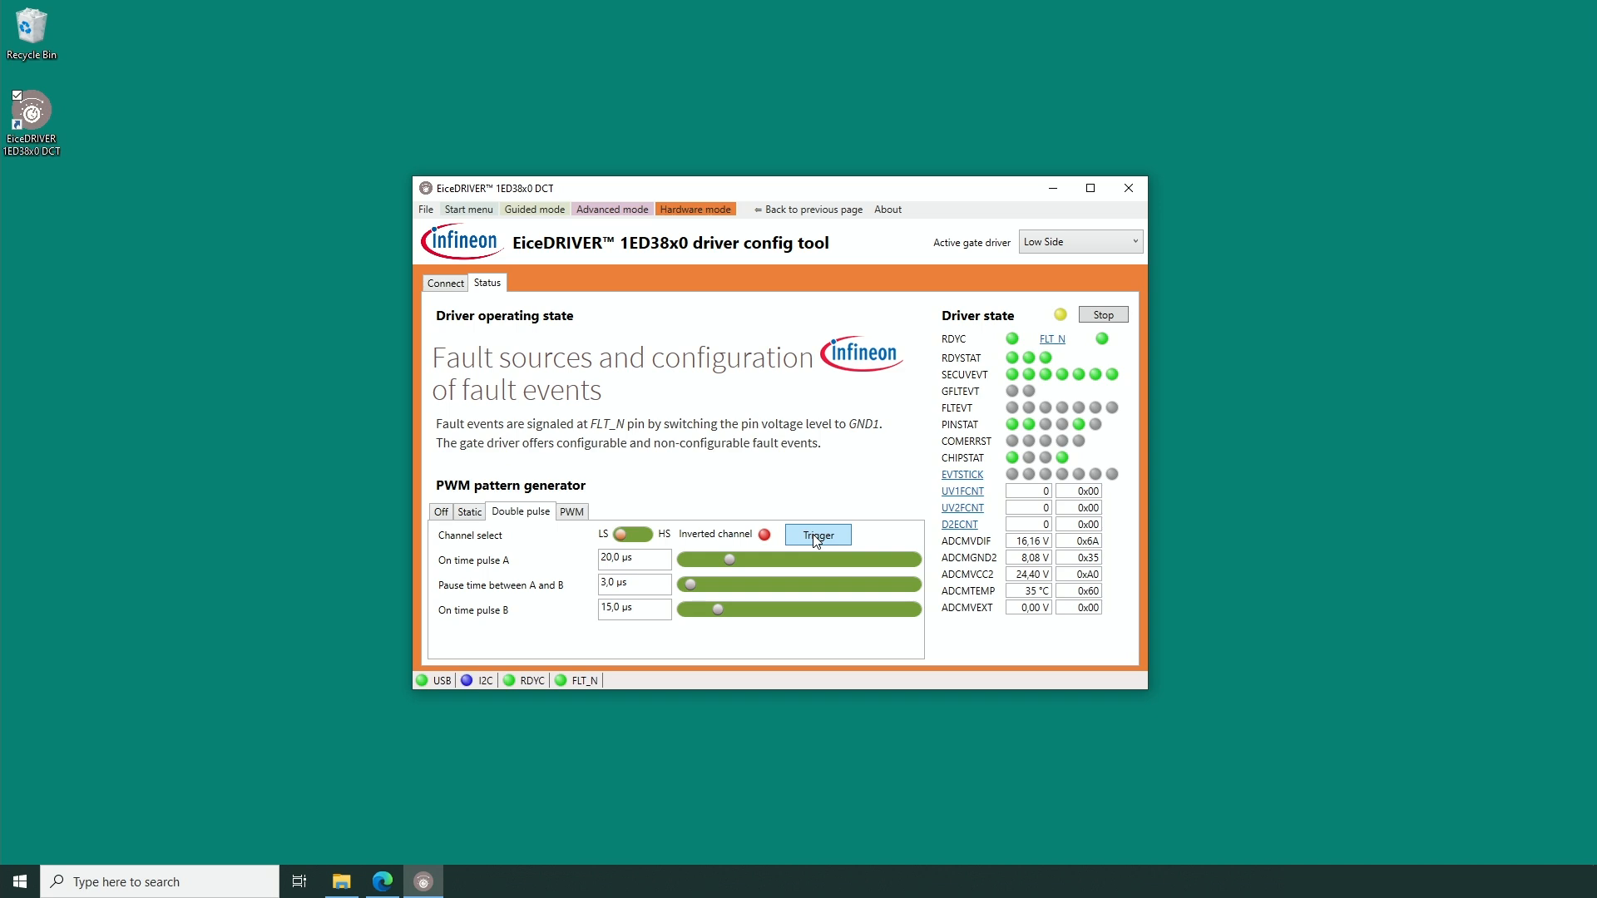
{"action": "left_click", "coordinate": [816, 537]}
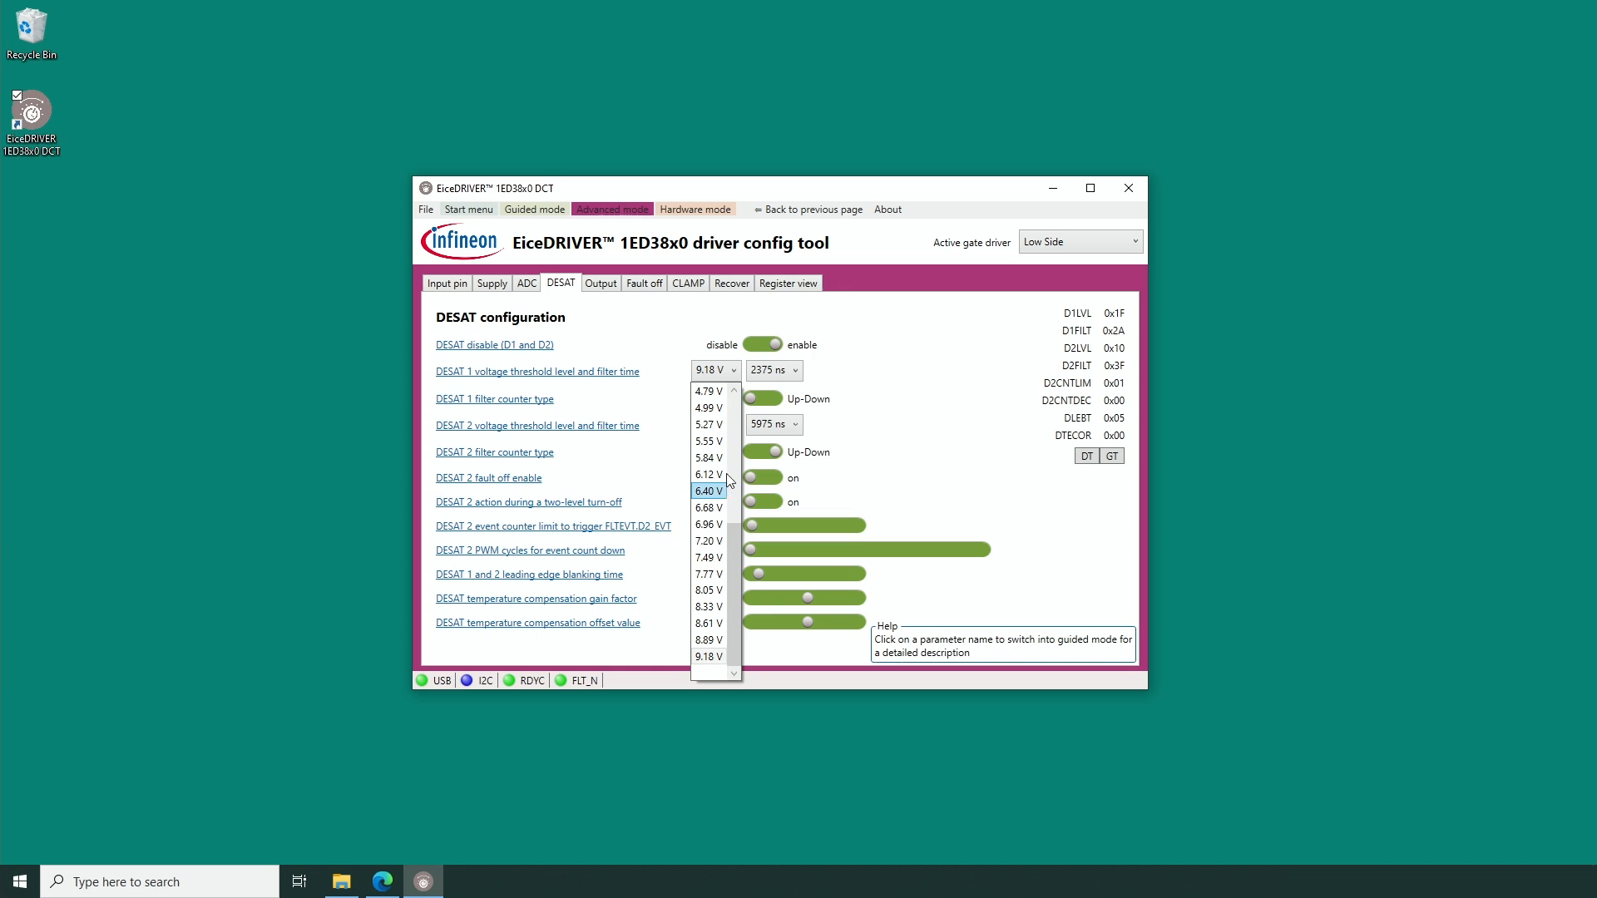
Set the DESAT 1 voltage threshold to 4.99 V and group-transfer the DESAT settings to the gate driver.
{"action": "left_click", "coordinate": [709, 408]}
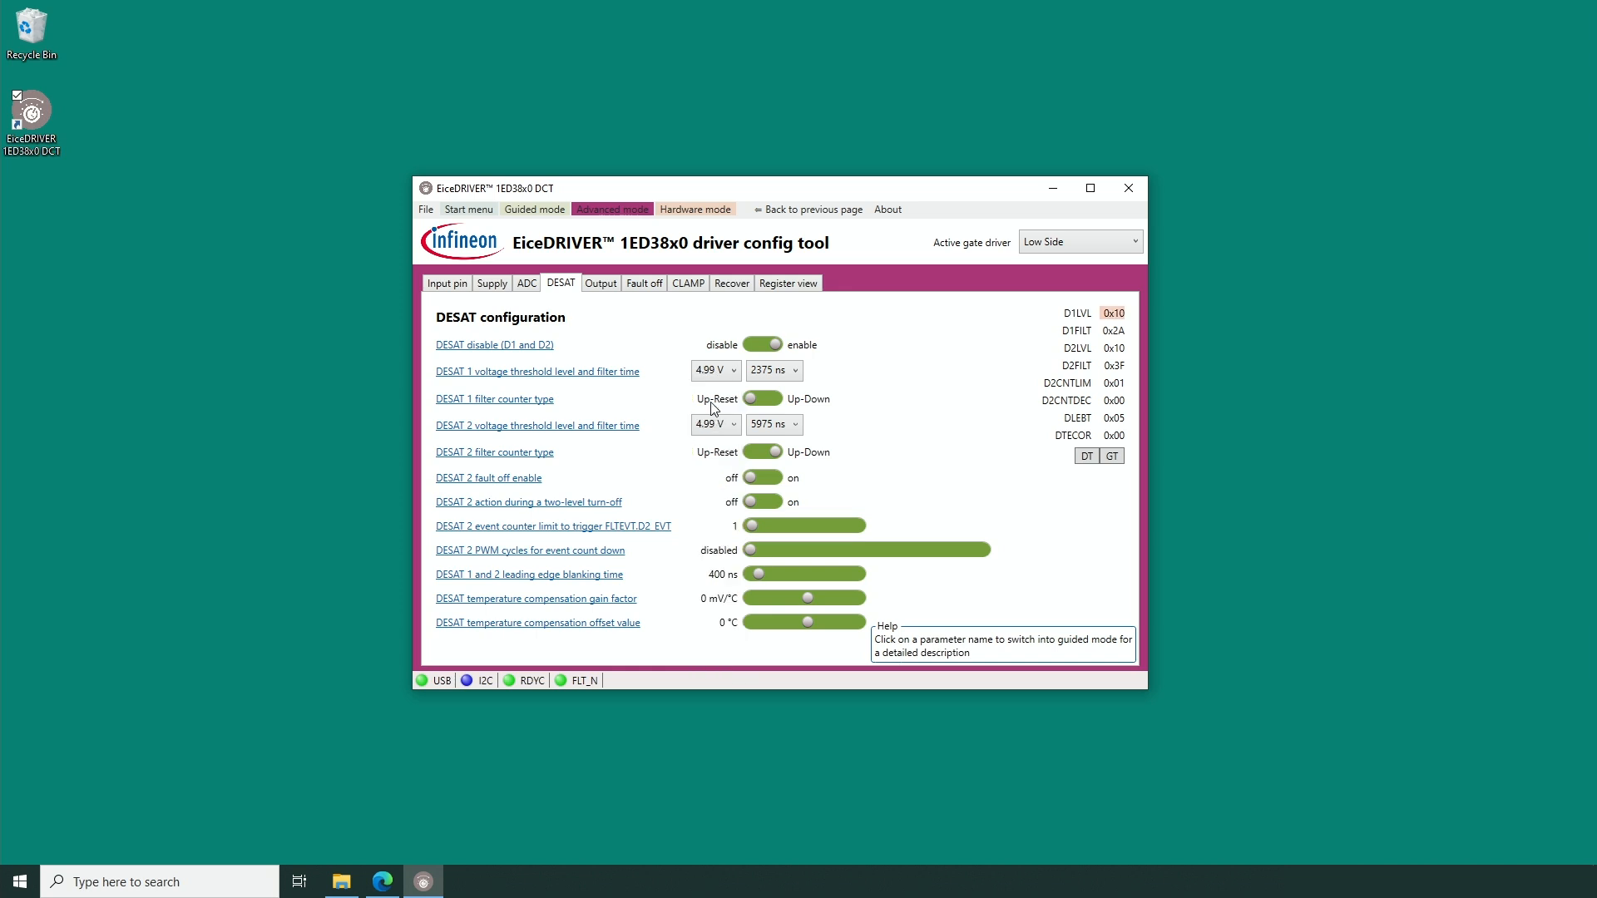
{"action": "left_click", "coordinate": [1113, 459]}
Trigger the low-side double pulse again in hardware mode to test the 4.99 V DESAT 1 threshold.
{"action": "left_click", "coordinate": [695, 212]}
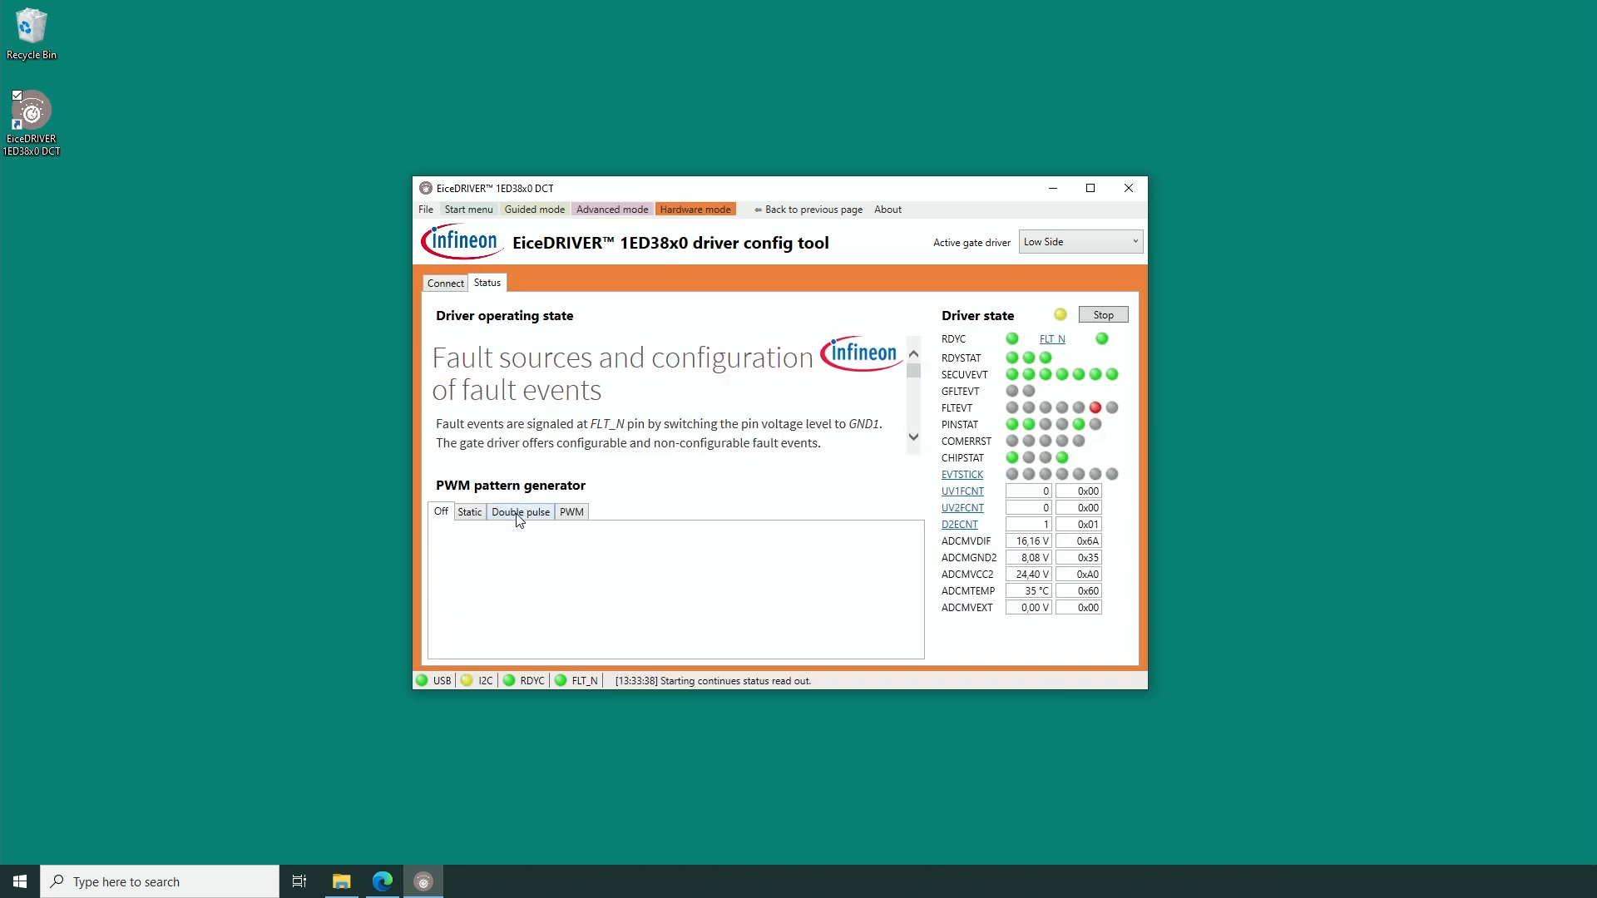
{"action": "left_click", "coordinate": [518, 513]}
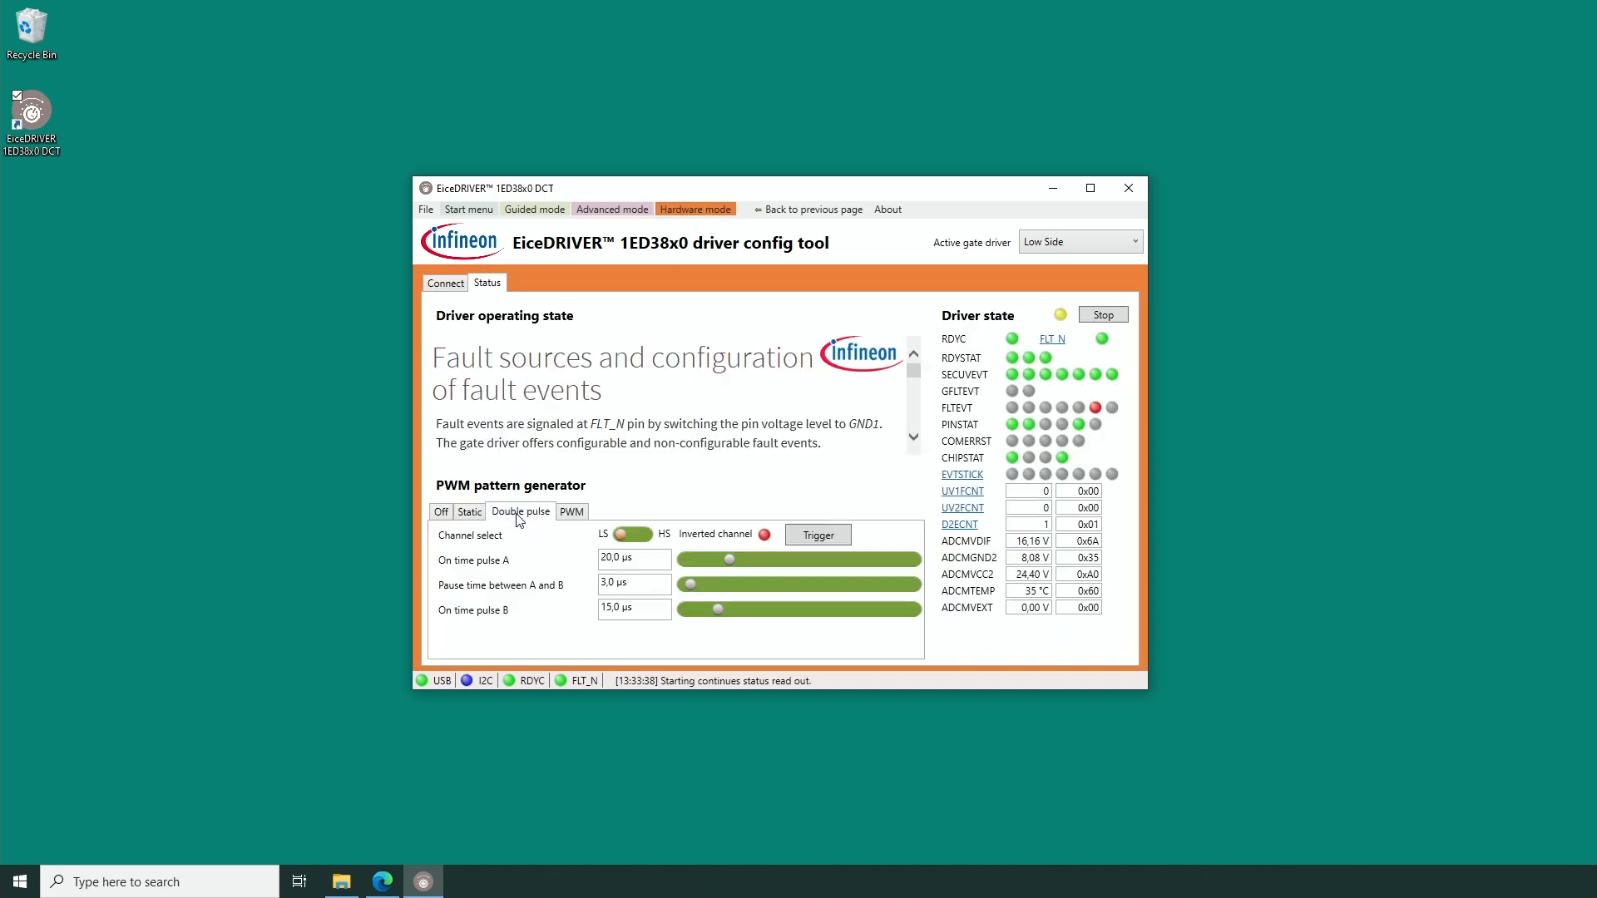
{"action": "left_click", "coordinate": [815, 534]}
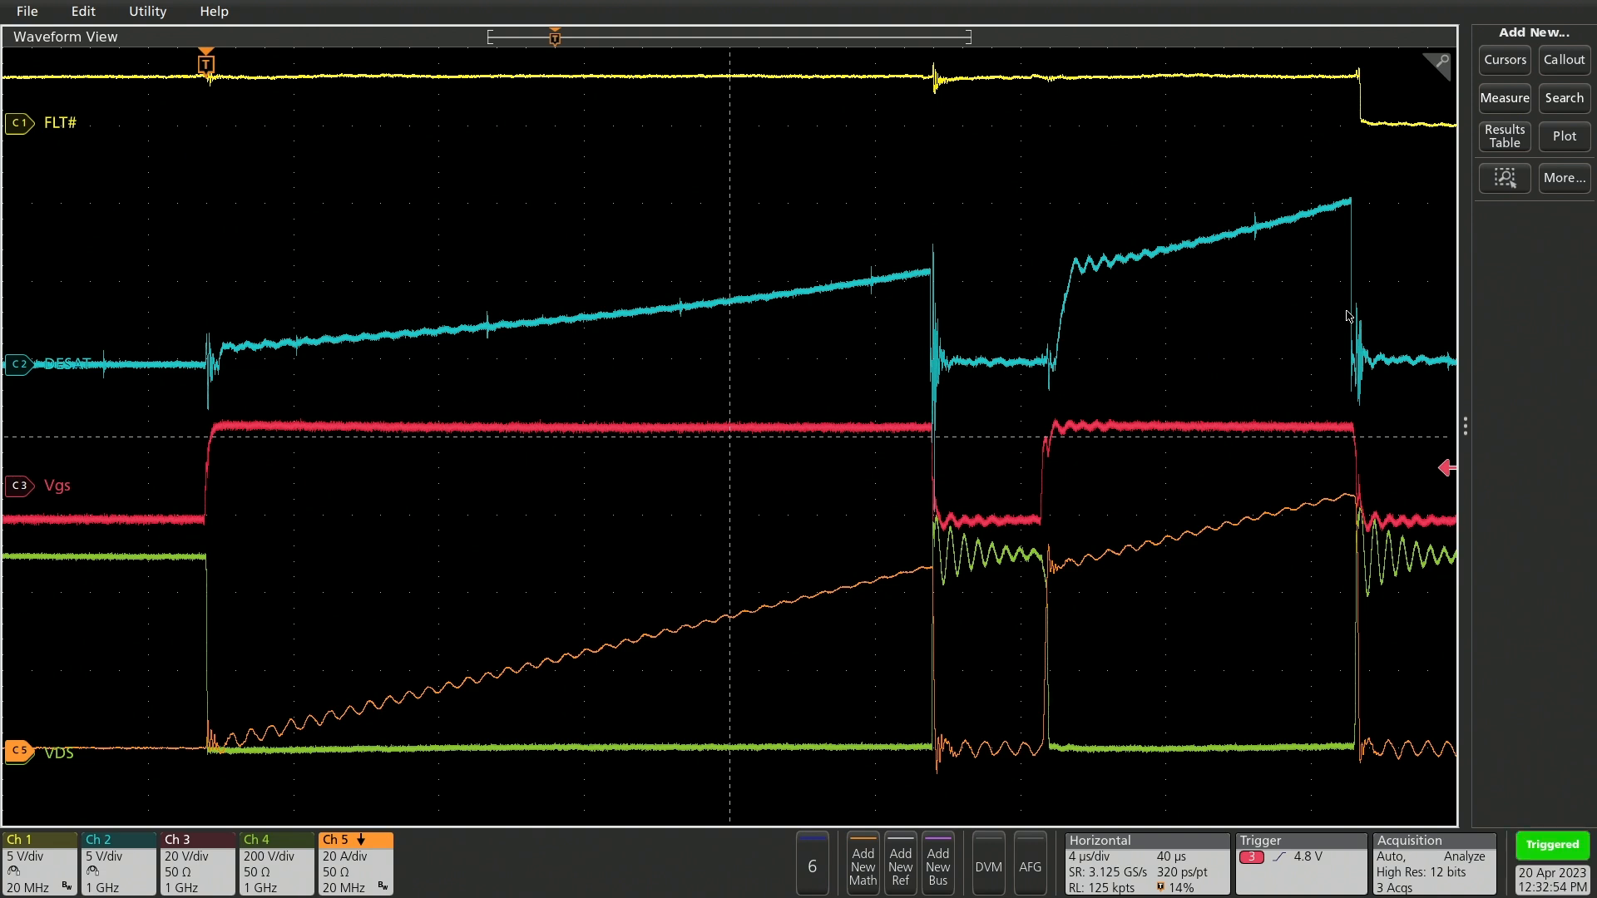
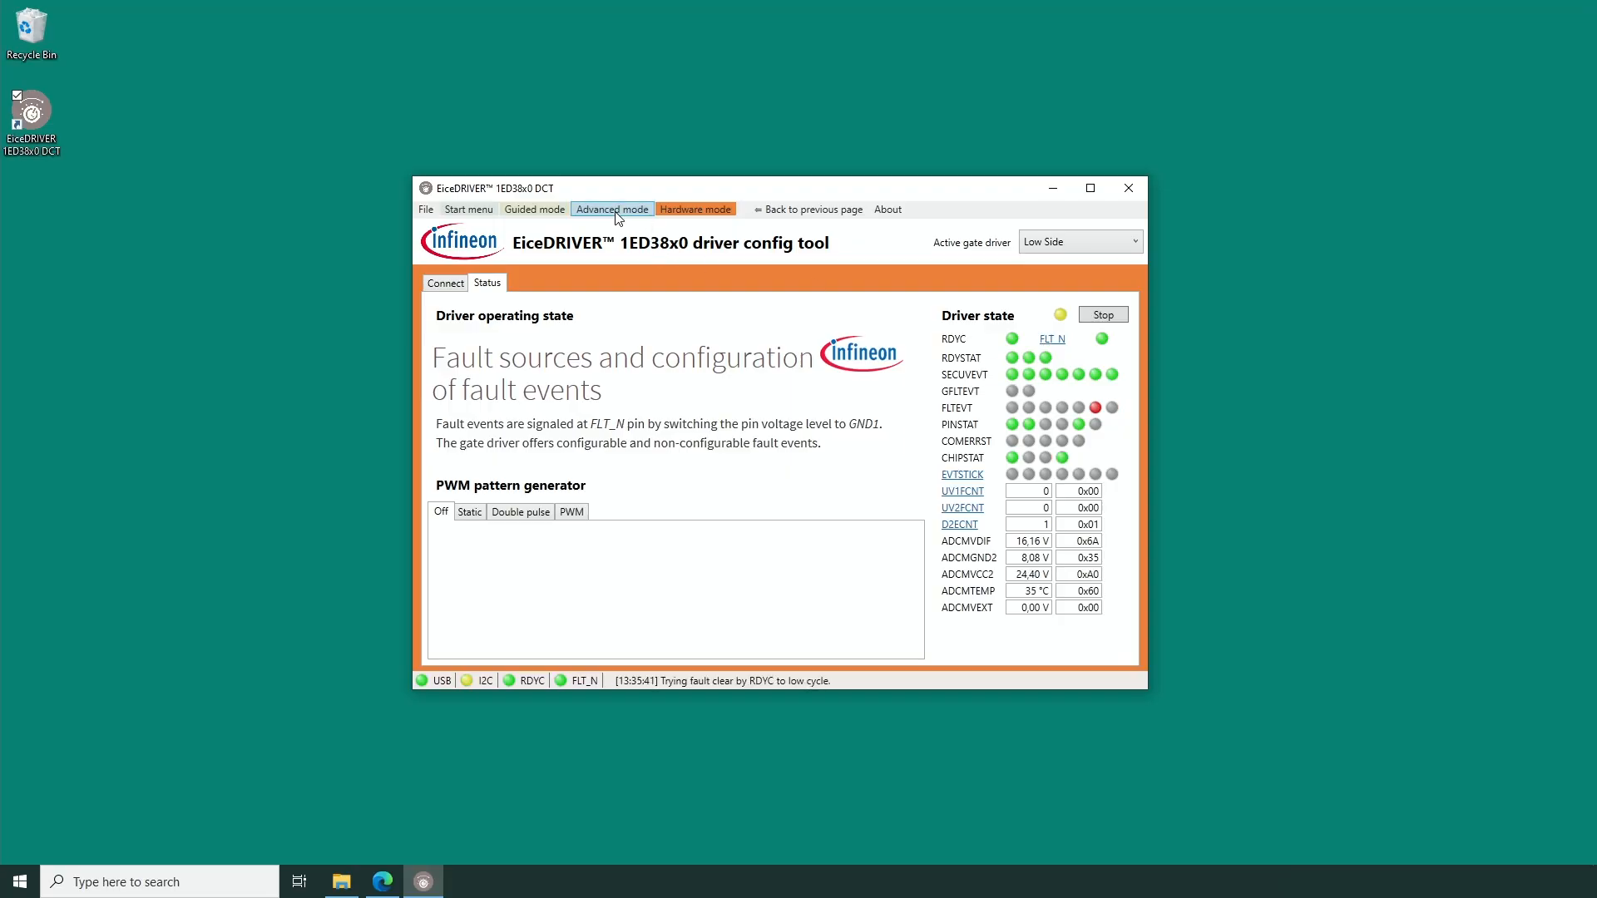
In advanced mode, set the type of fault switch-off to TLTO and group-transfer the fault-off settings to the gate driver.
{"action": "left_click", "coordinate": [612, 209]}
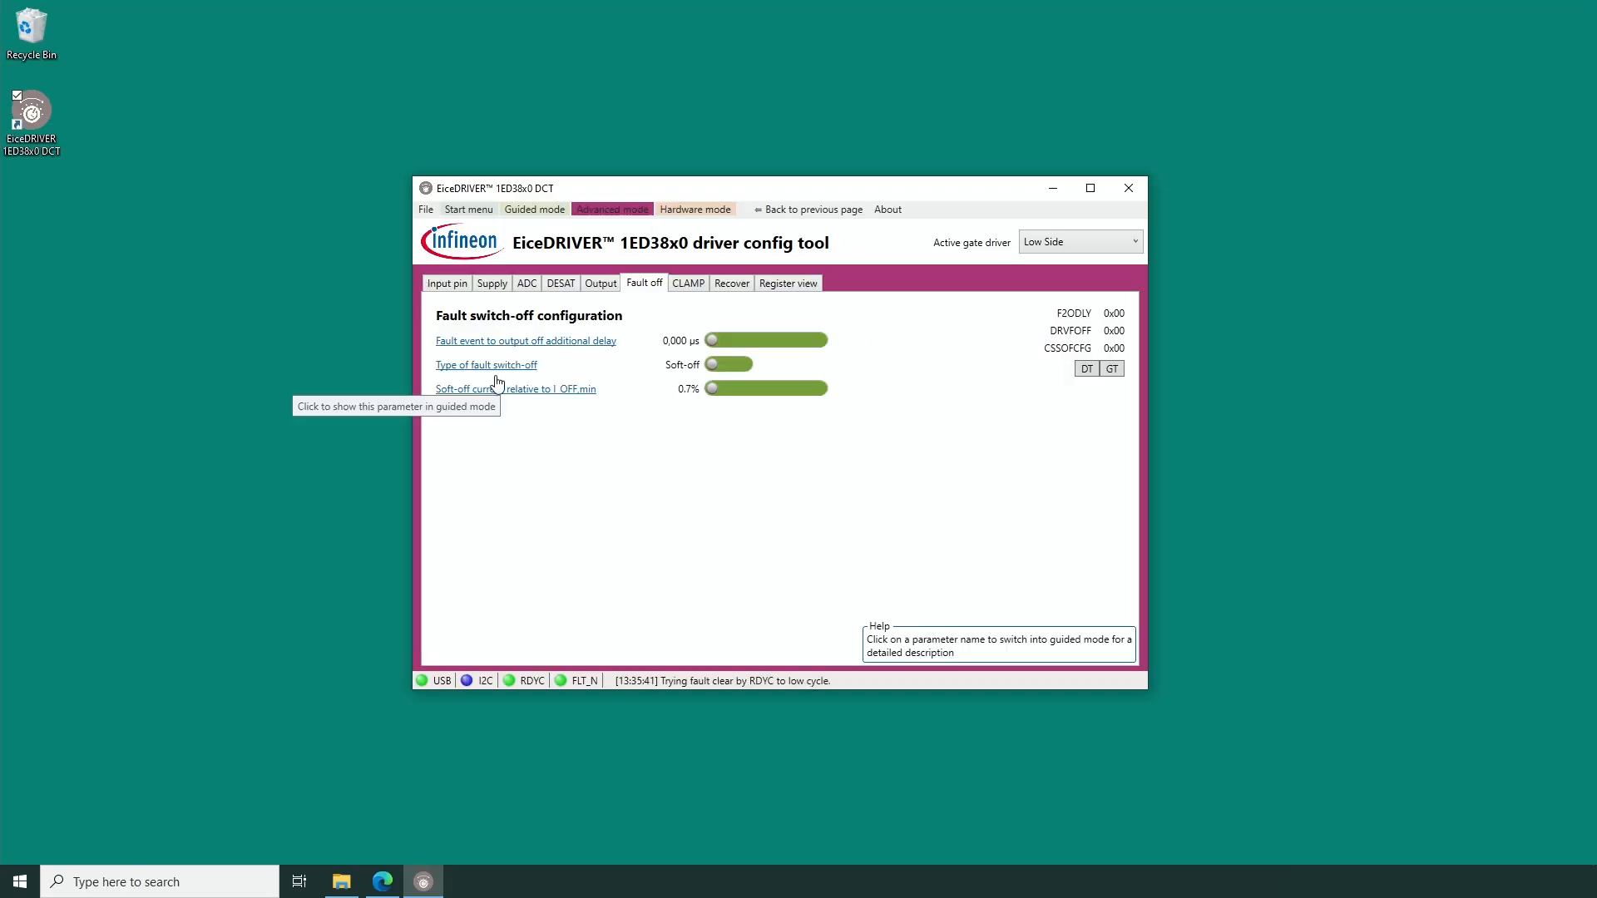
{"action": "left_click", "coordinate": [740, 363]}
{"action": "left_click", "coordinate": [740, 364]}
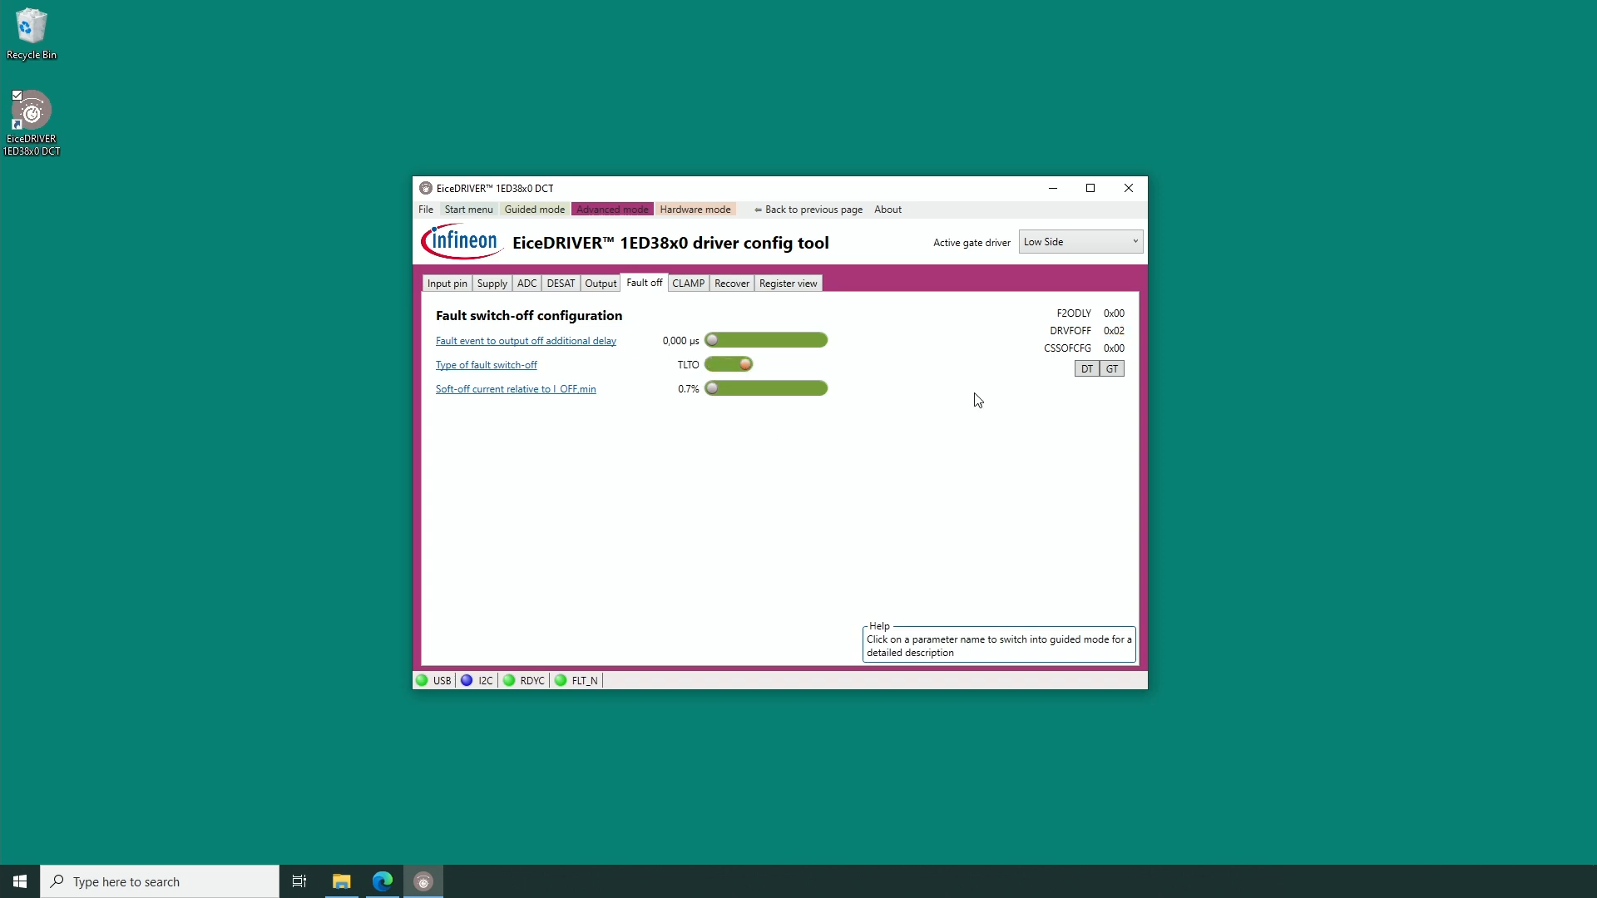
{"action": "left_click", "coordinate": [1112, 369]}
Lower the TLTOff intermediate voltage level and reduce the Ramp A and Ramp B dV/dt in the gate driver output configuration.
{"action": "left_click", "coordinate": [614, 286]}
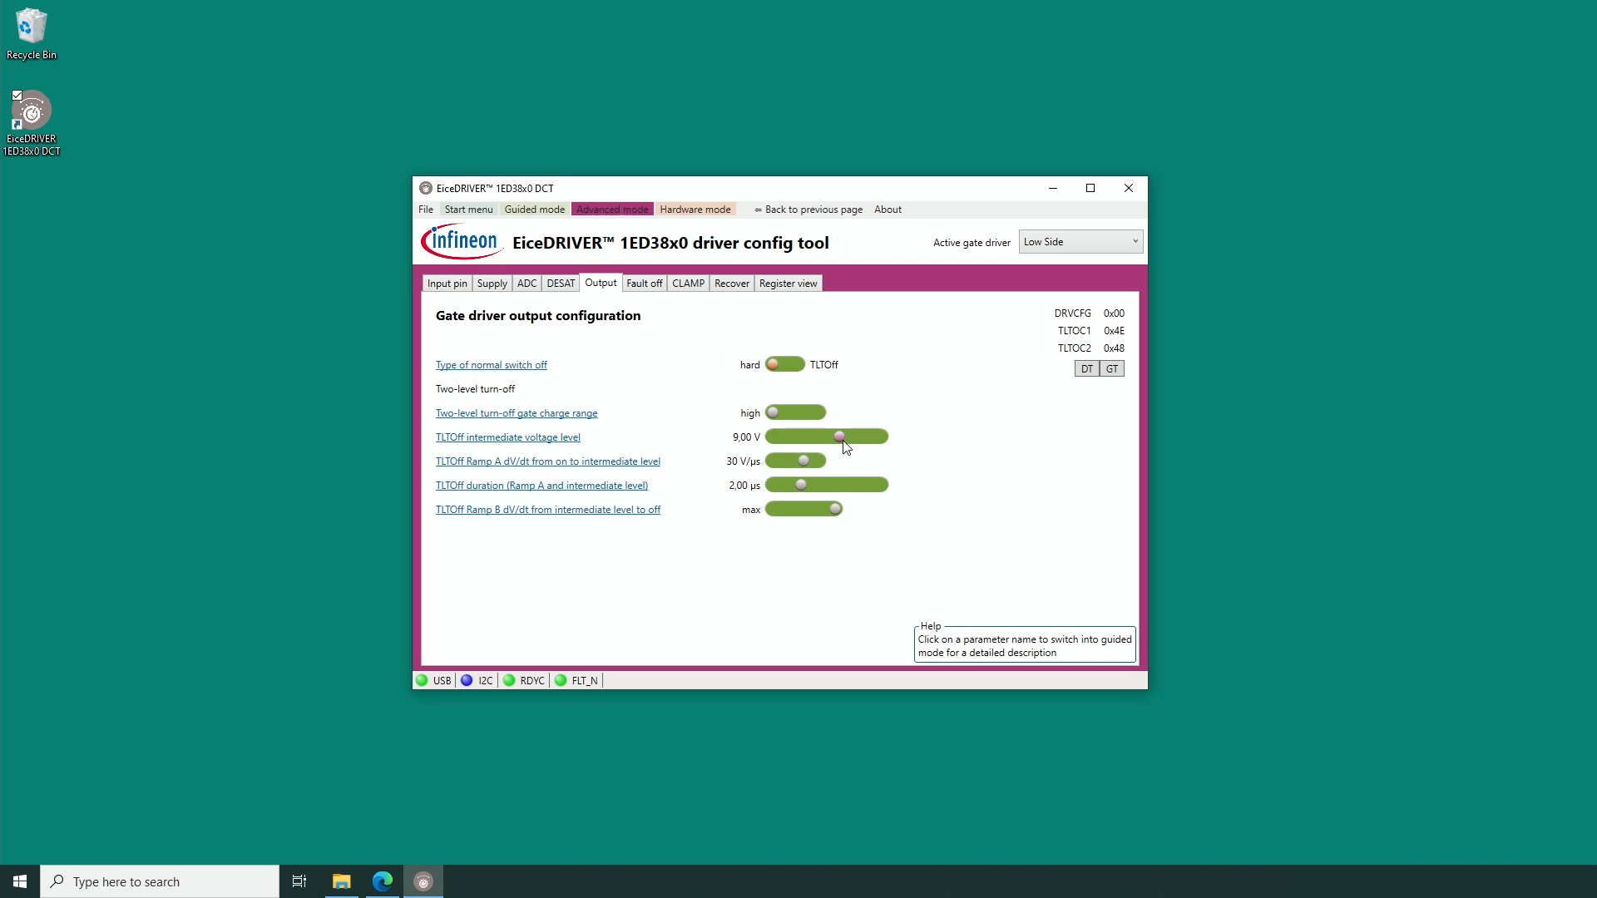
{"action": "left_click_drag", "start_coordinate": [842, 444], "coordinate": [831, 444]}
{"action": "left_click_drag", "start_coordinate": [801, 459], "coordinate": [793, 459]}
{"action": "left_click_drag", "start_coordinate": [835, 509], "coordinate": [817, 515]}
{"action": "left_click_drag", "start_coordinate": [814, 516], "coordinate": [811, 517]}
Return to hardware mode and trigger the low-side double pulse to test the two-level turn-off on a fault.
{"action": "left_click", "coordinate": [696, 209]}
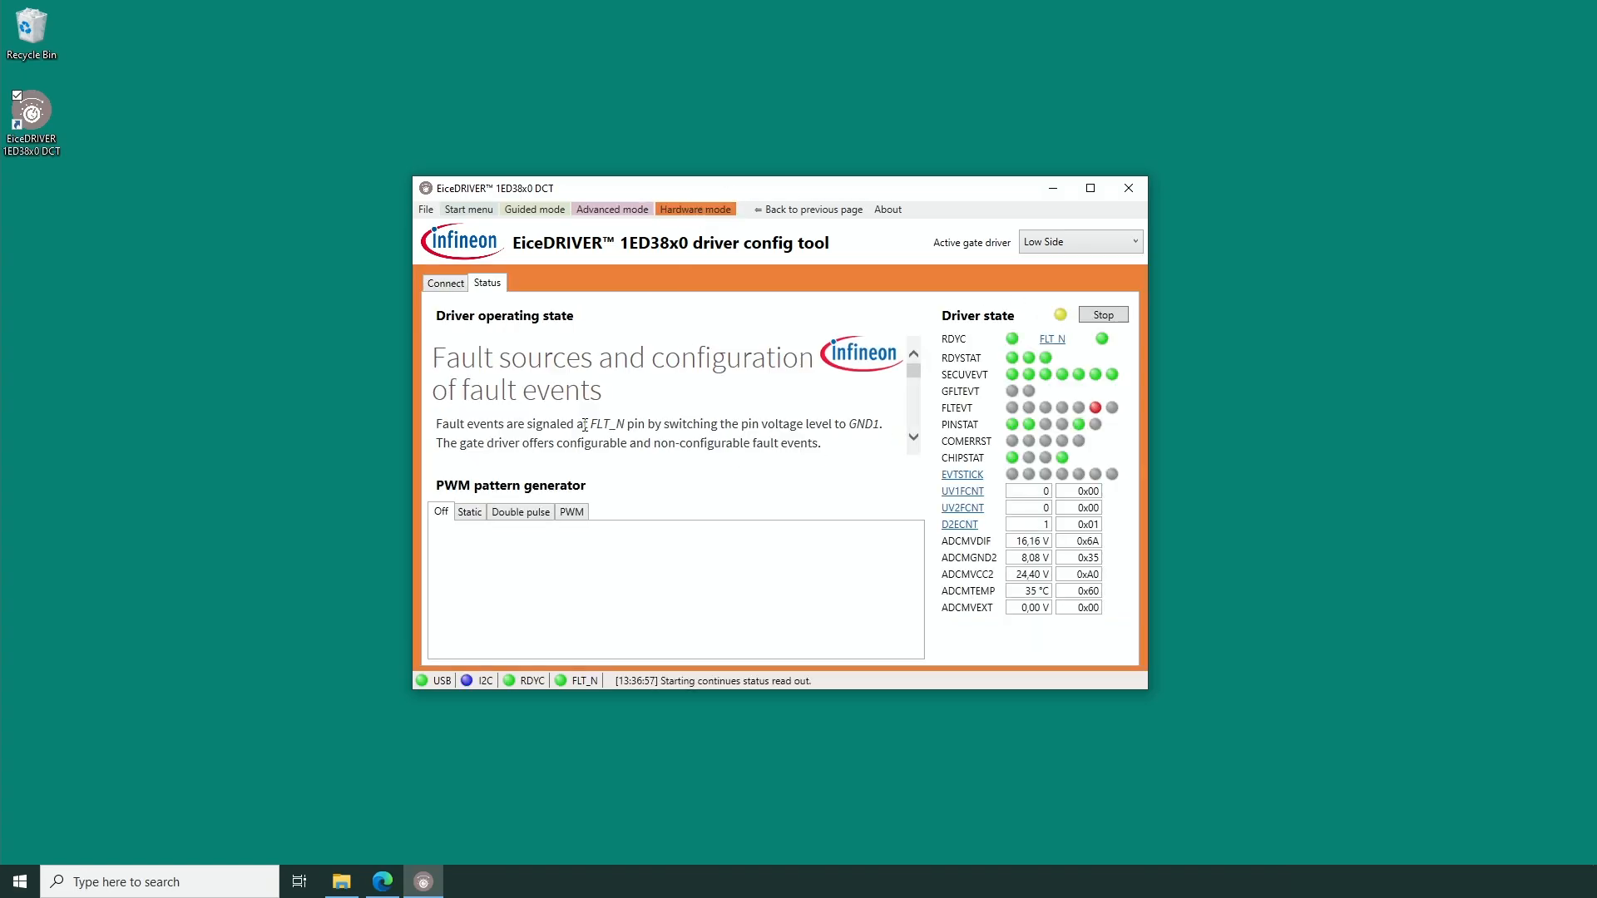
{"action": "left_click", "coordinate": [515, 513]}
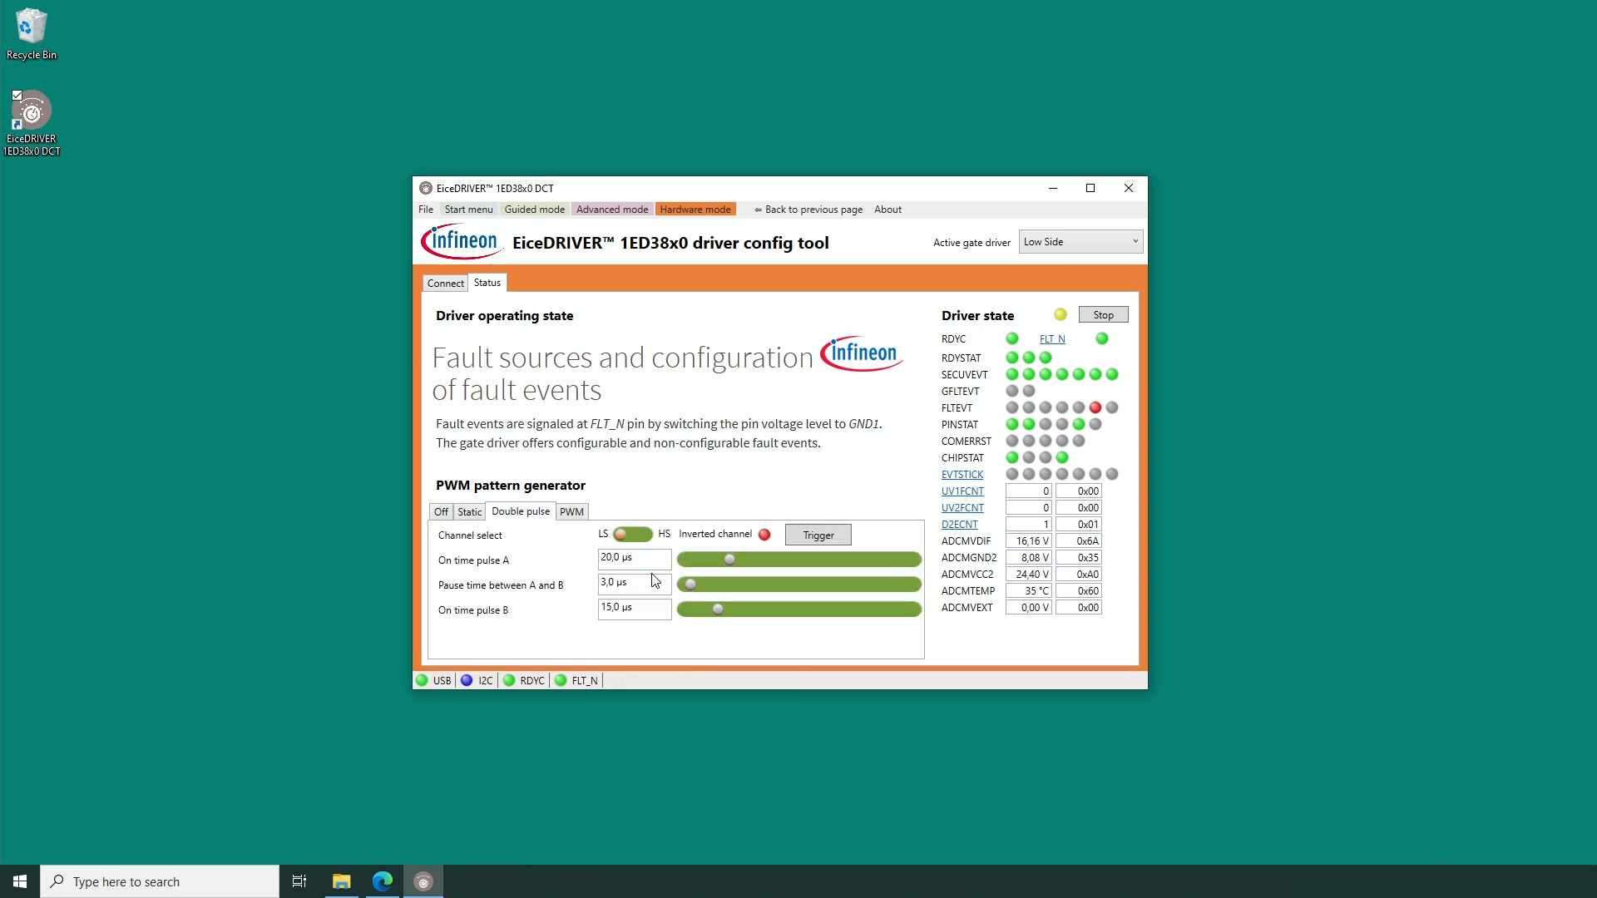
{"action": "left_click", "coordinate": [820, 536]}
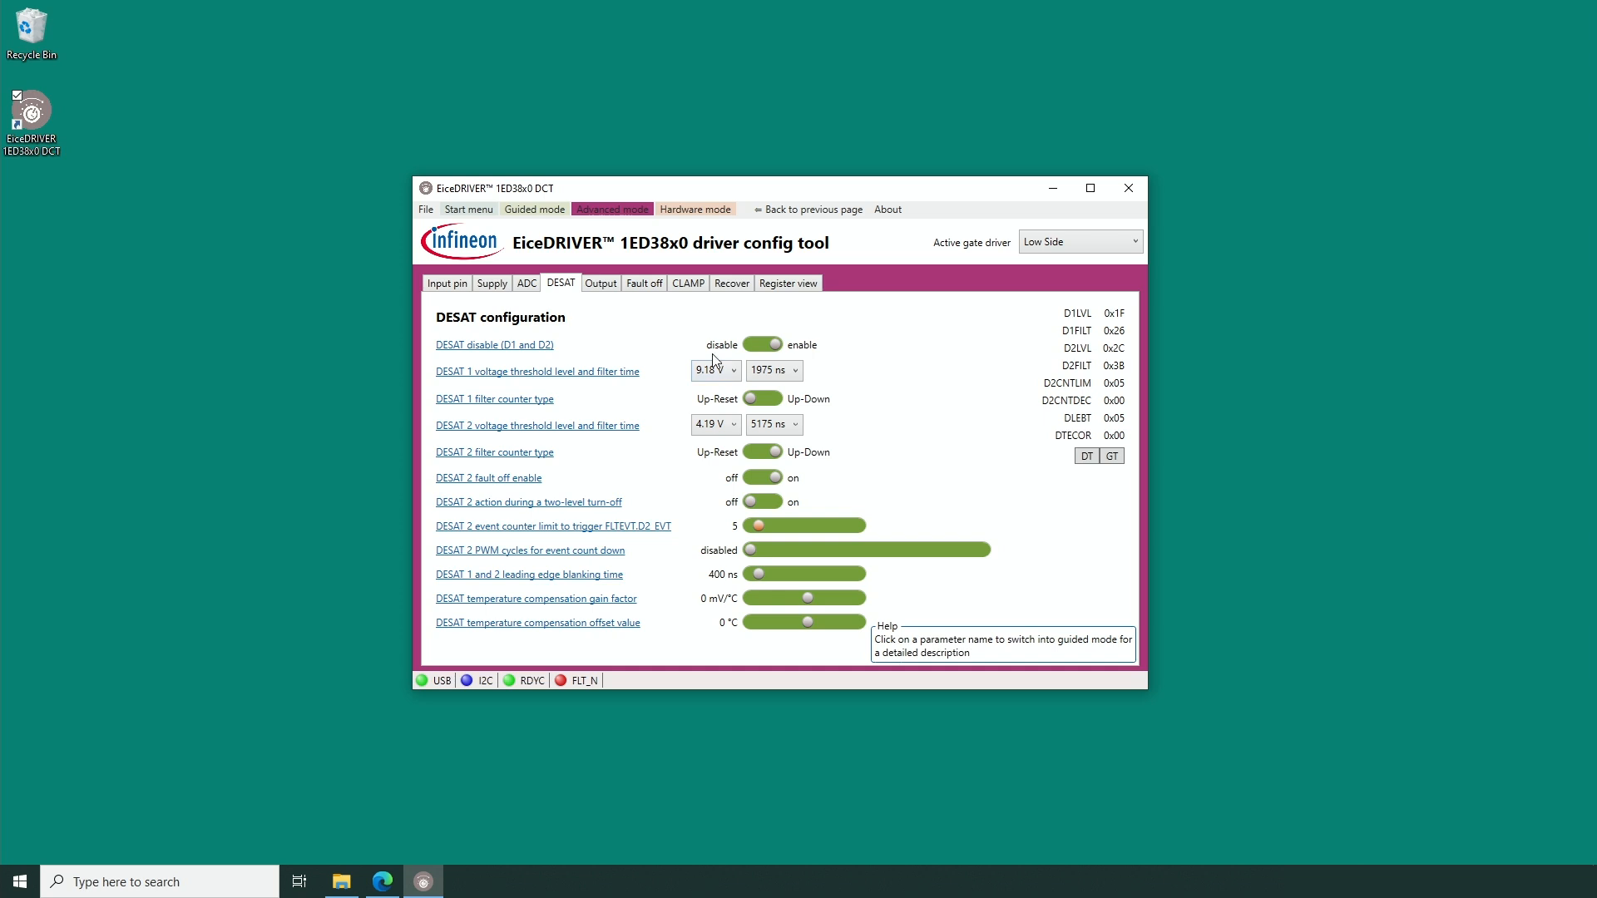
Select 1975 ns as the DESAT 1 filter time and group-transfer the DESAT configuration to the gate driver.
{"action": "left_click", "coordinate": [765, 377]}
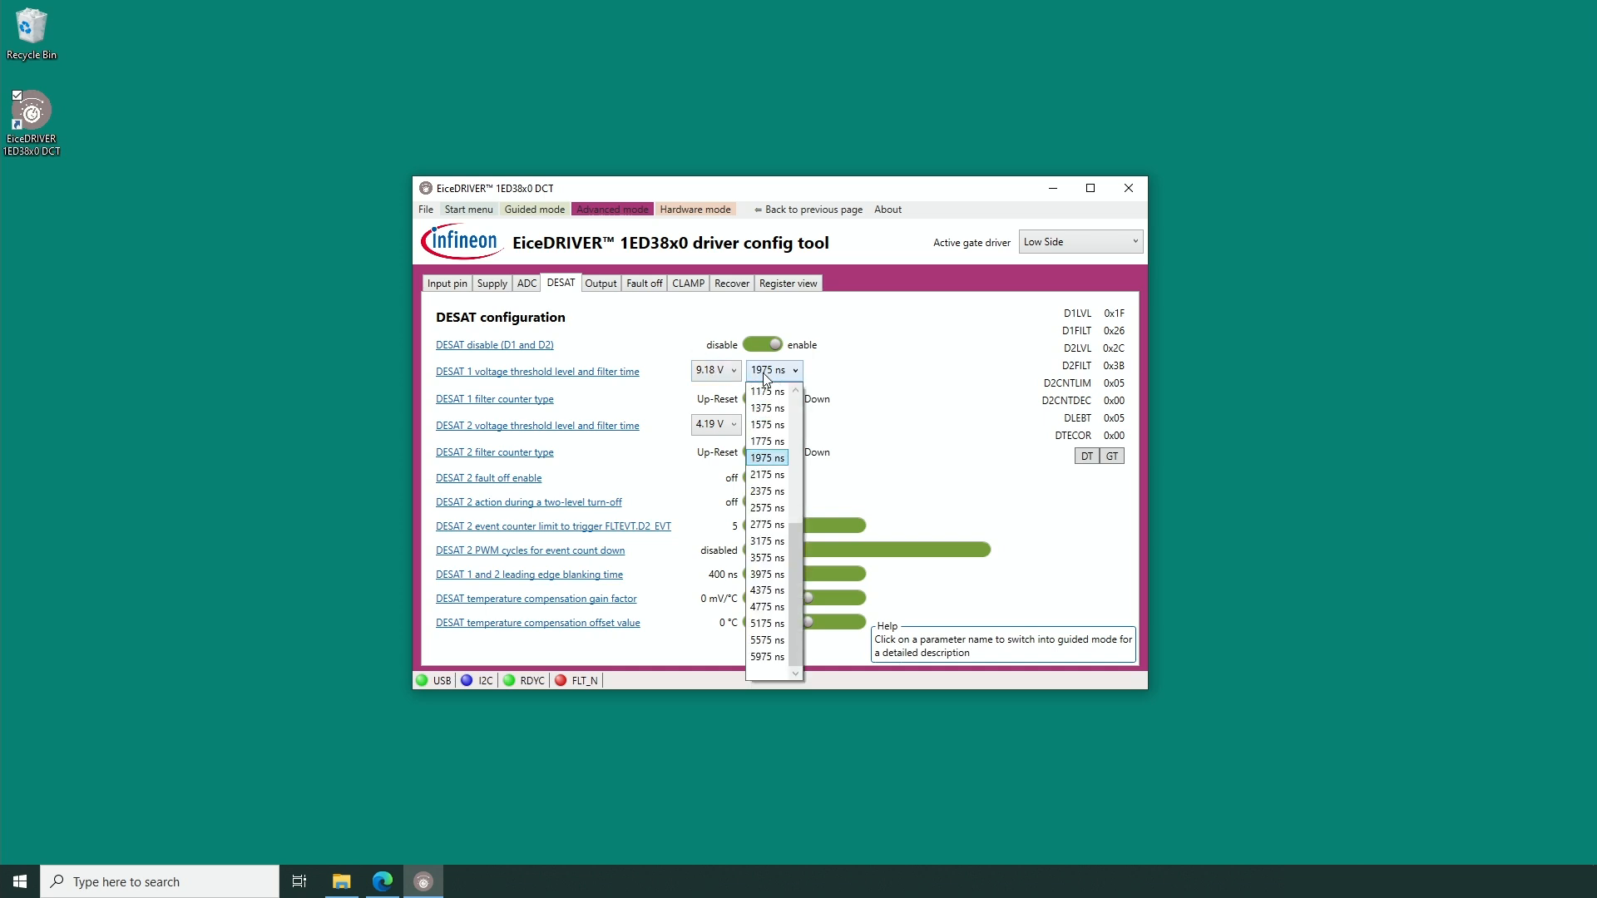
{"action": "left_click", "coordinate": [766, 462]}
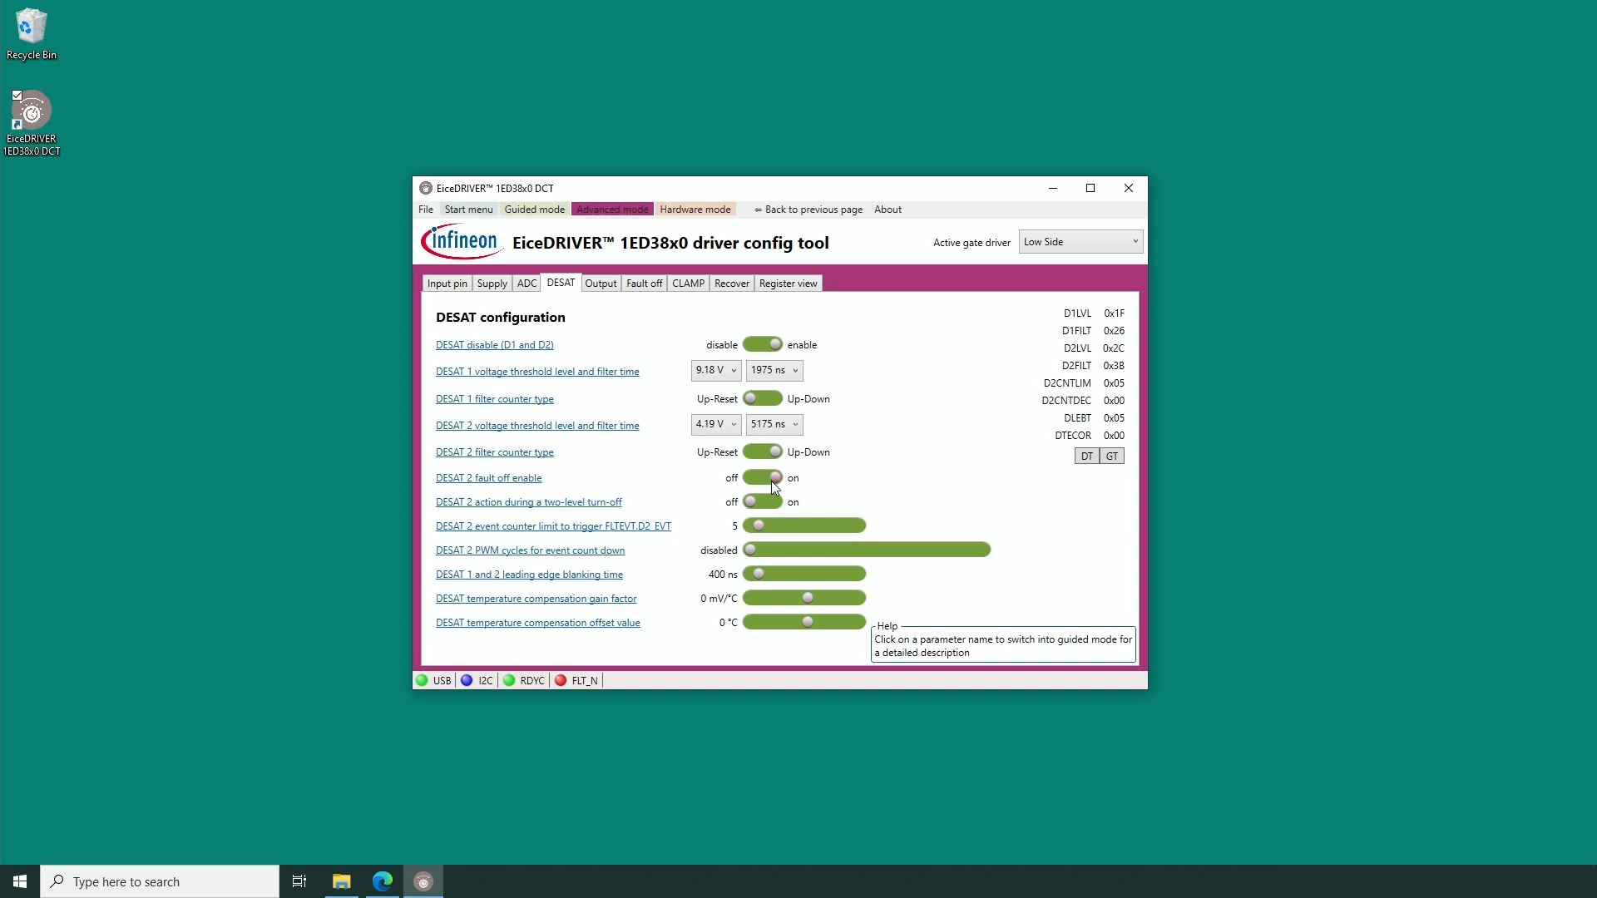
{"action": "left_click", "coordinate": [1117, 461]}
Return to hardware mode and set the double pulse's on time for pulse B to 5.3 µs.
{"action": "left_click", "coordinate": [695, 210]}
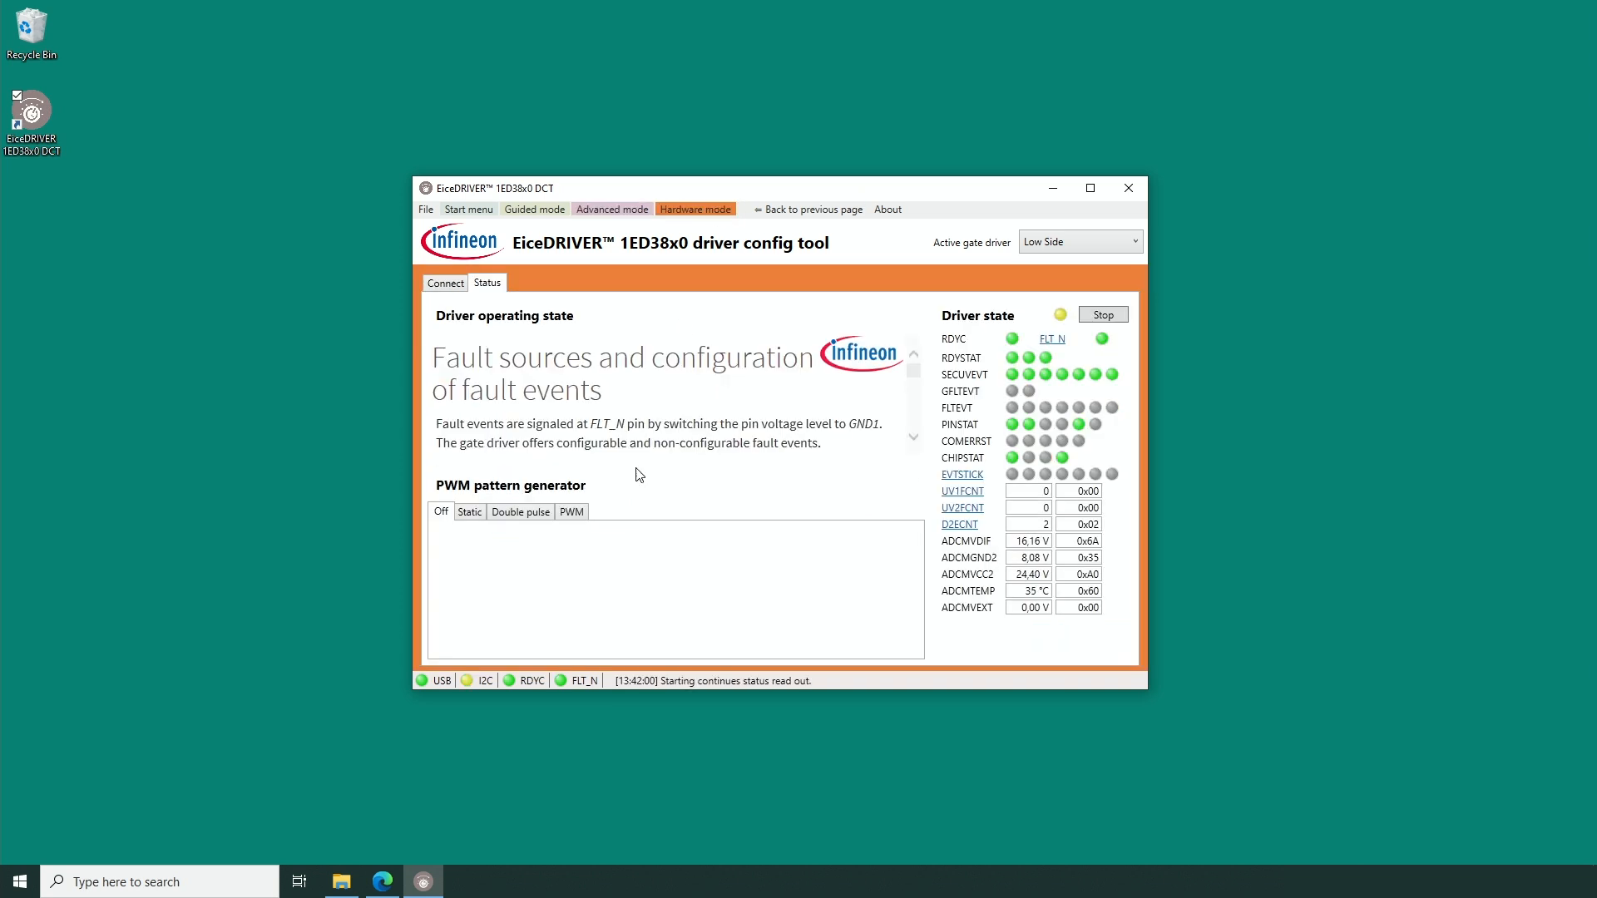
{"action": "left_click", "coordinate": [502, 510]}
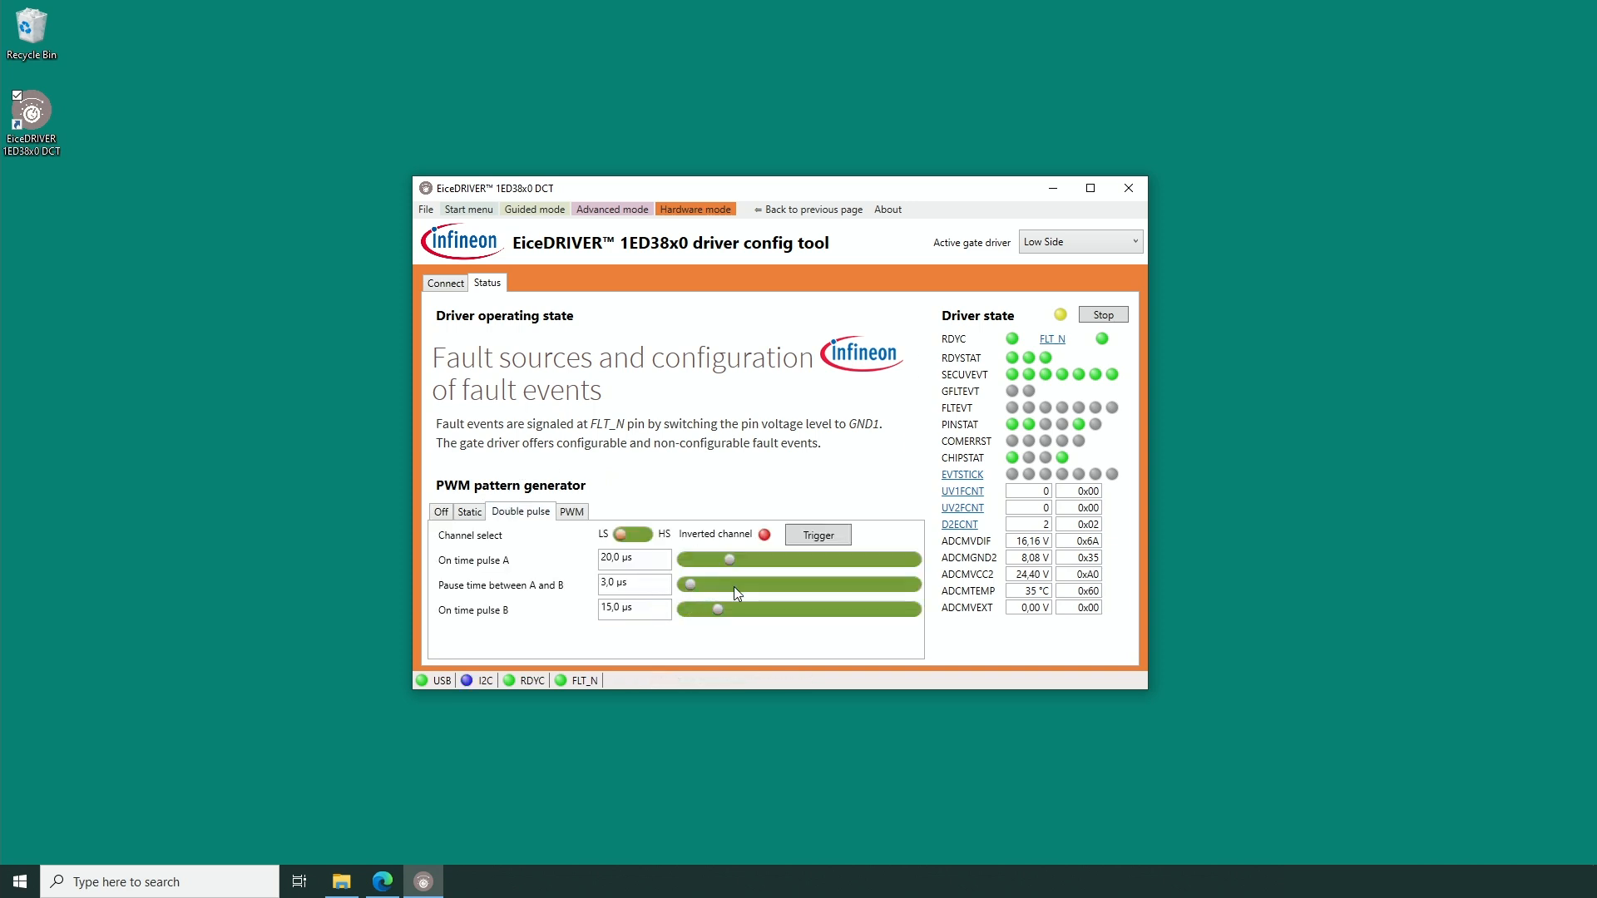
{"action": "left_click_drag", "start_coordinate": [716, 611], "coordinate": [693, 610]}
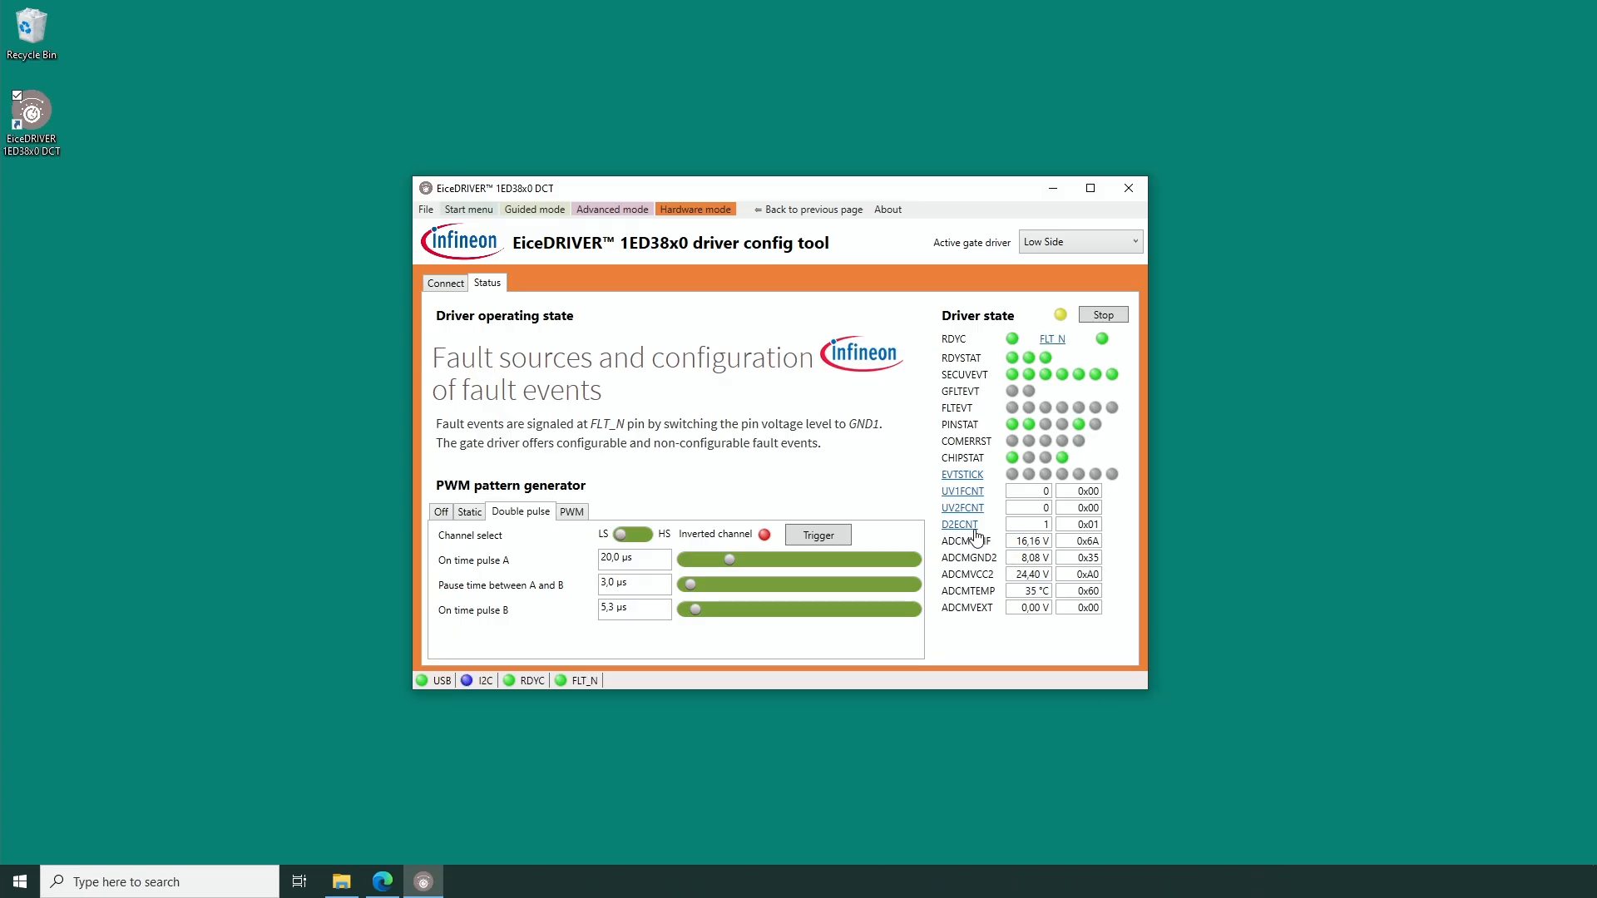
Trigger the shortened low-side double pulse twice to test the DESAT 2 event counting.
{"action": "mouse_move", "coordinate": [966, 534]}
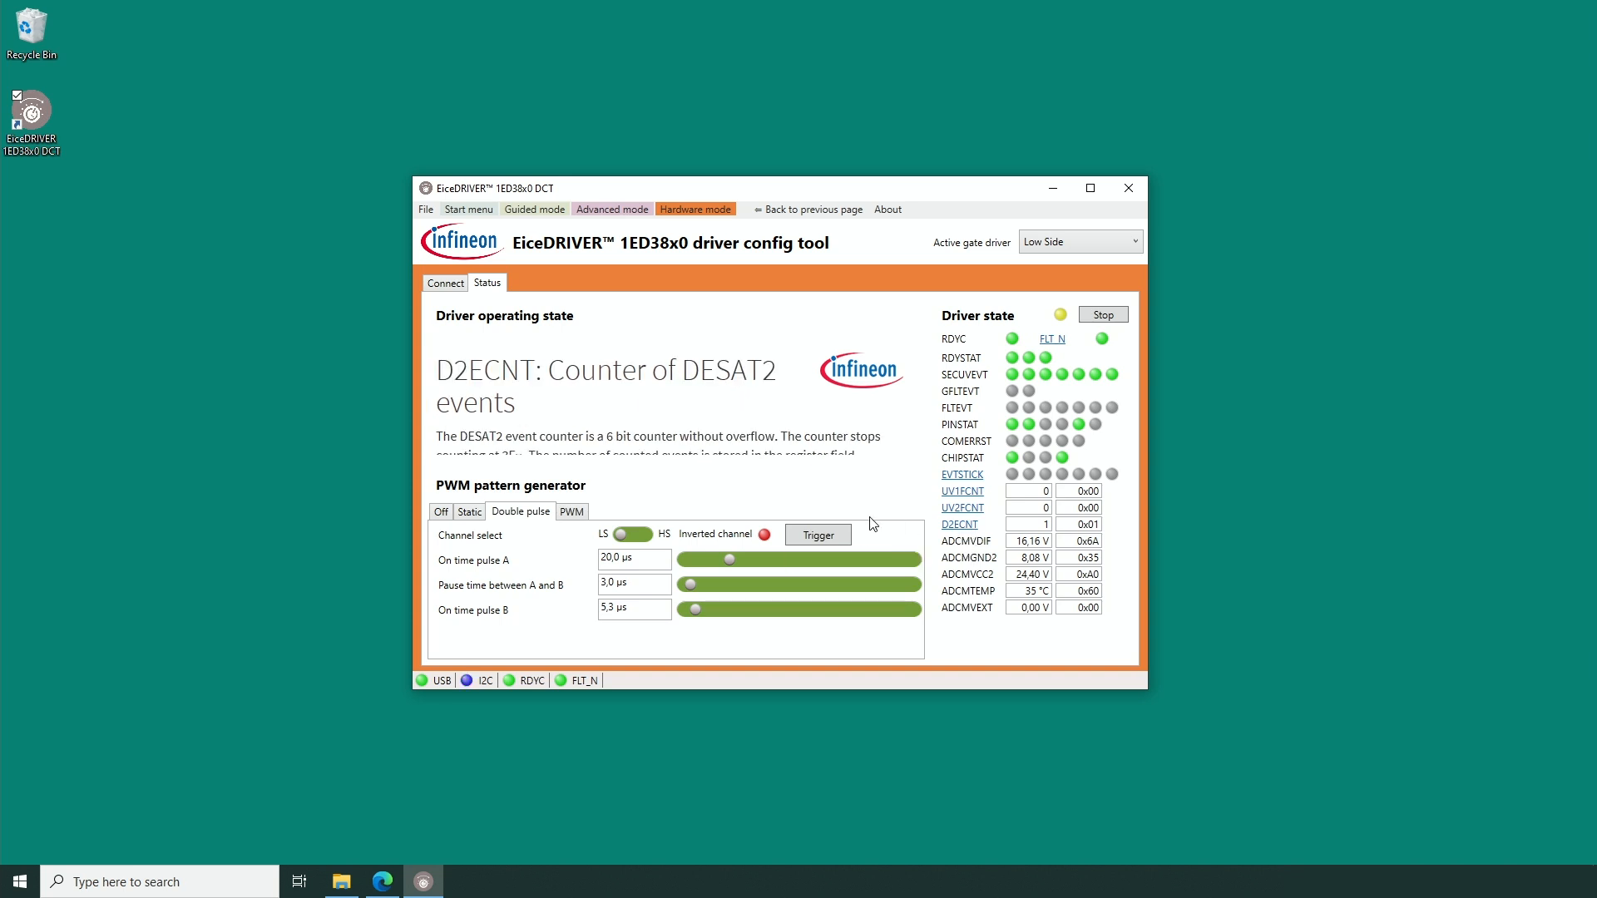
{"action": "left_click", "coordinate": [811, 536]}
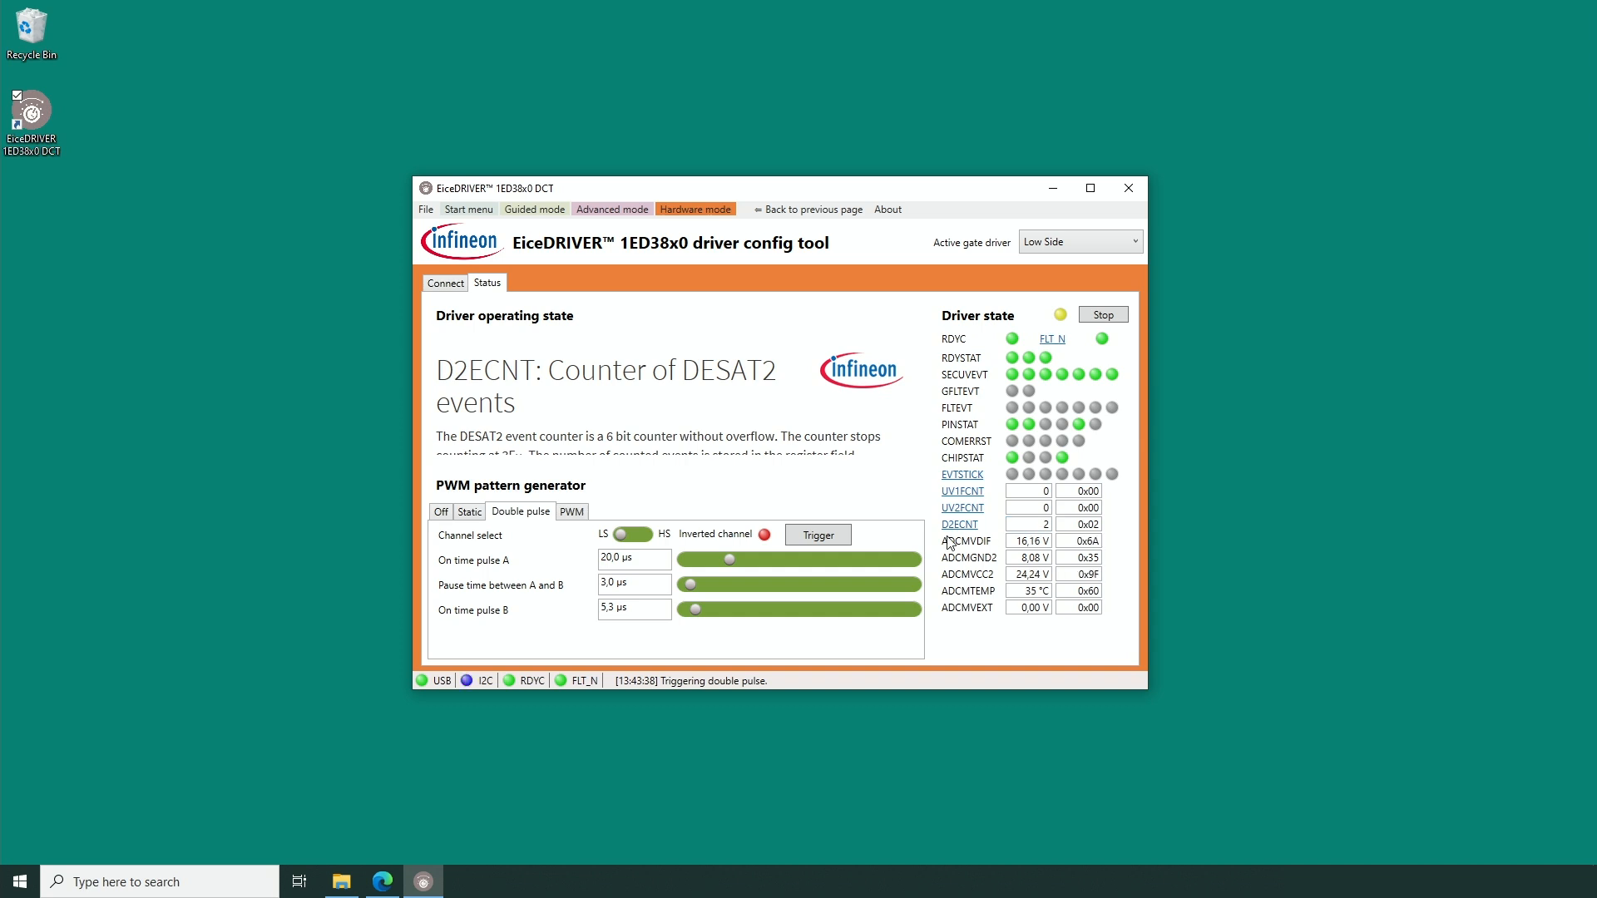
{"action": "mouse_move", "coordinate": [949, 542]}
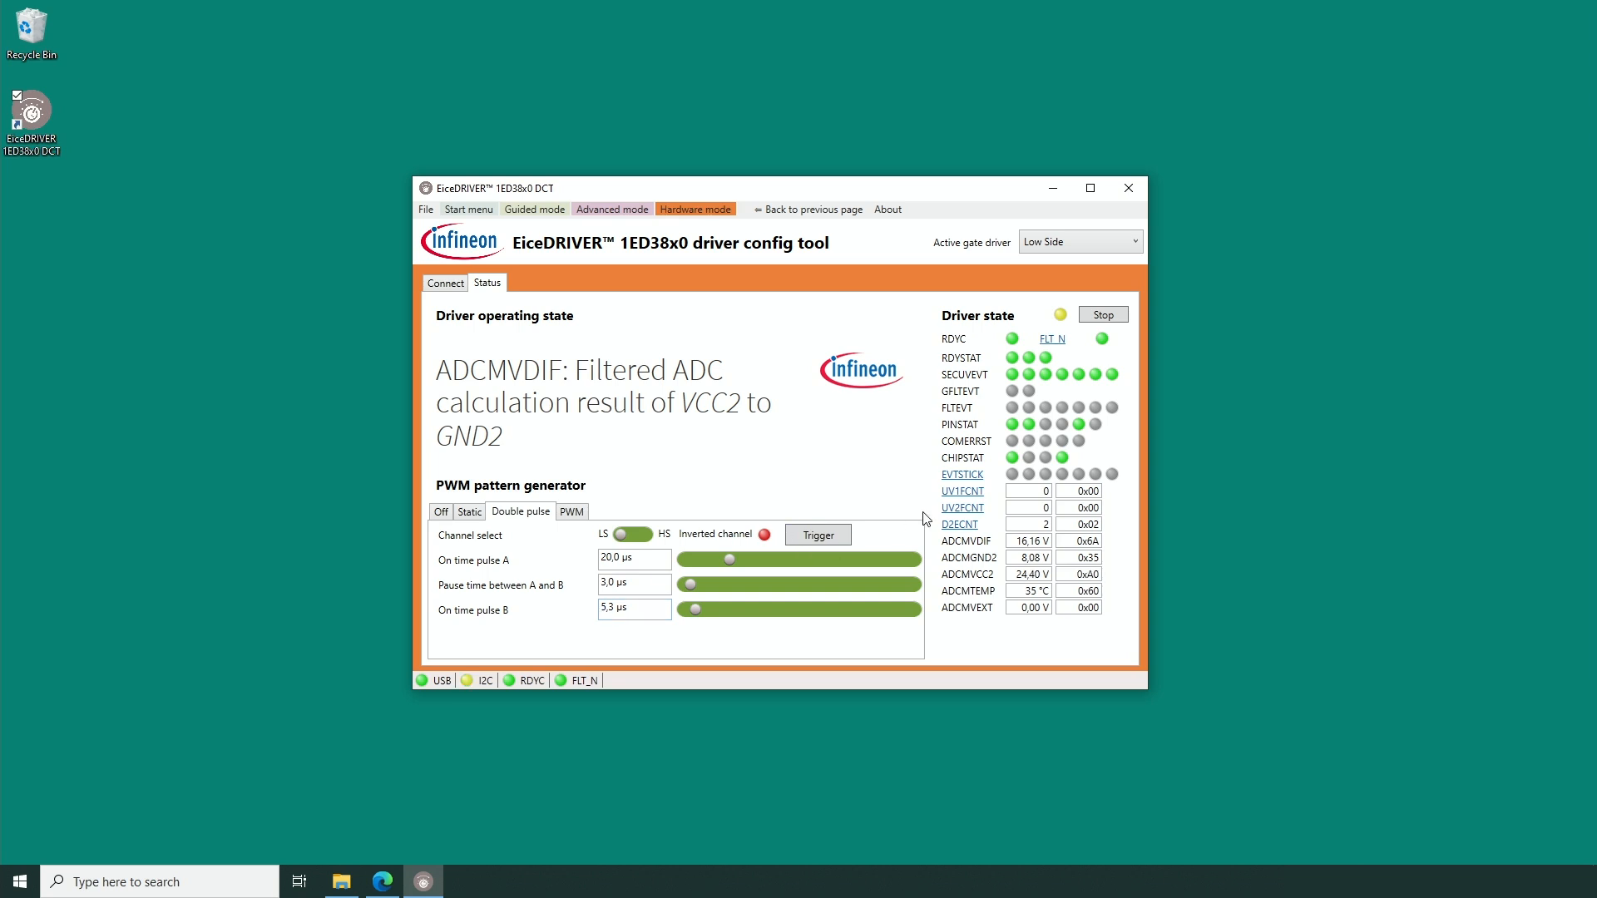
{"action": "left_click", "coordinate": [837, 538]}
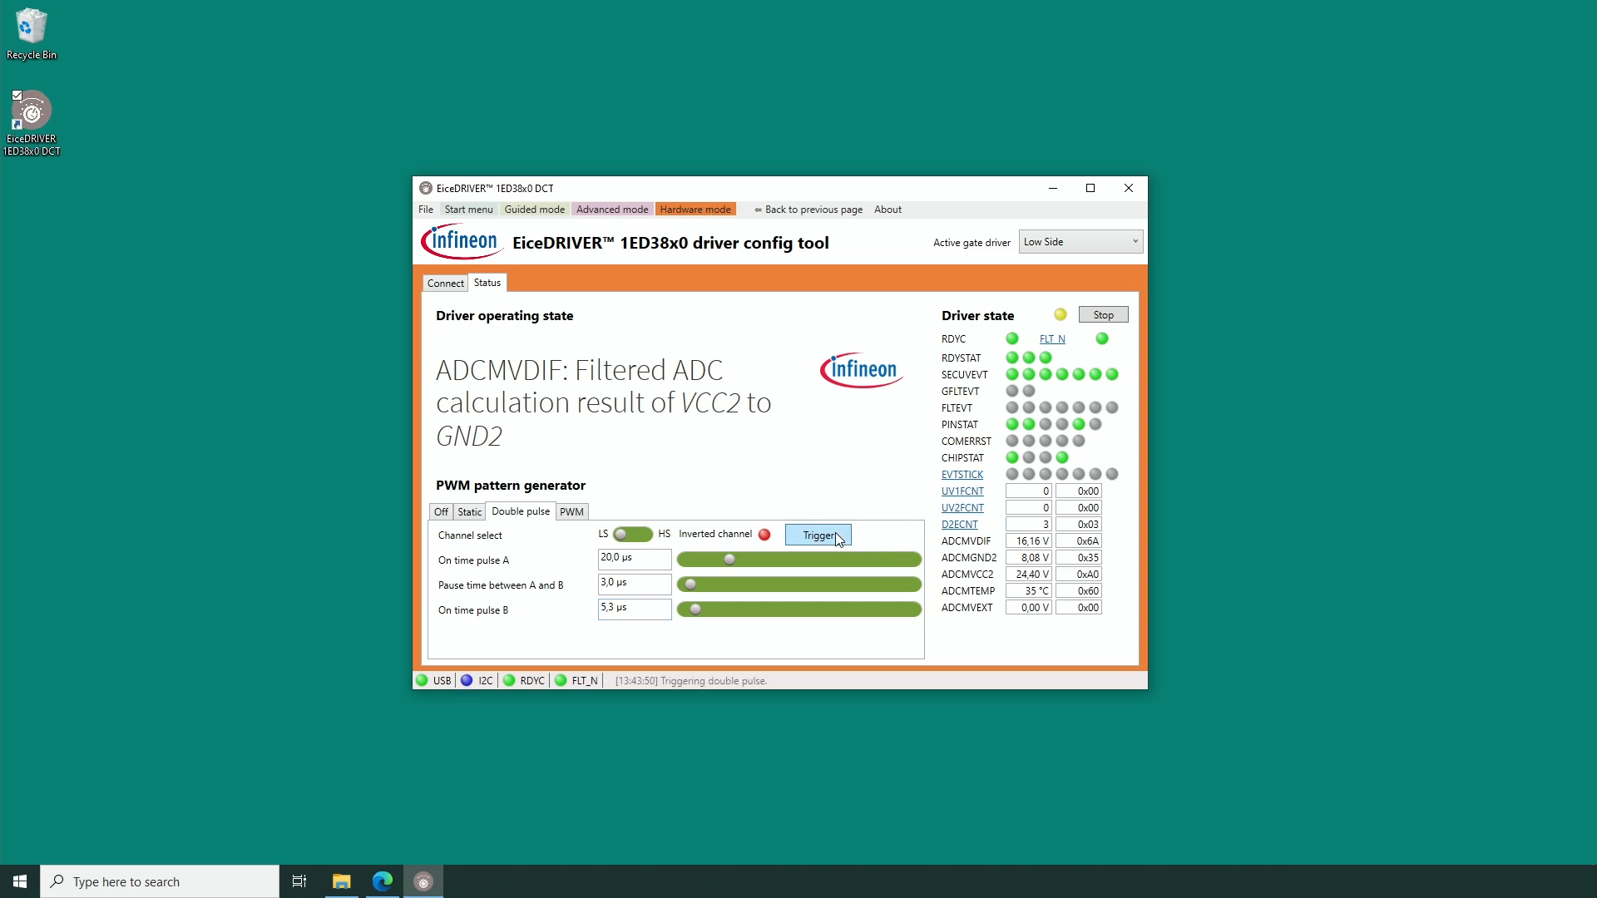
Trigger another low-side double pulse with the inverted channel off and show the description of the FLTEVT fault status.
{"action": "left_click", "coordinate": [765, 535]}
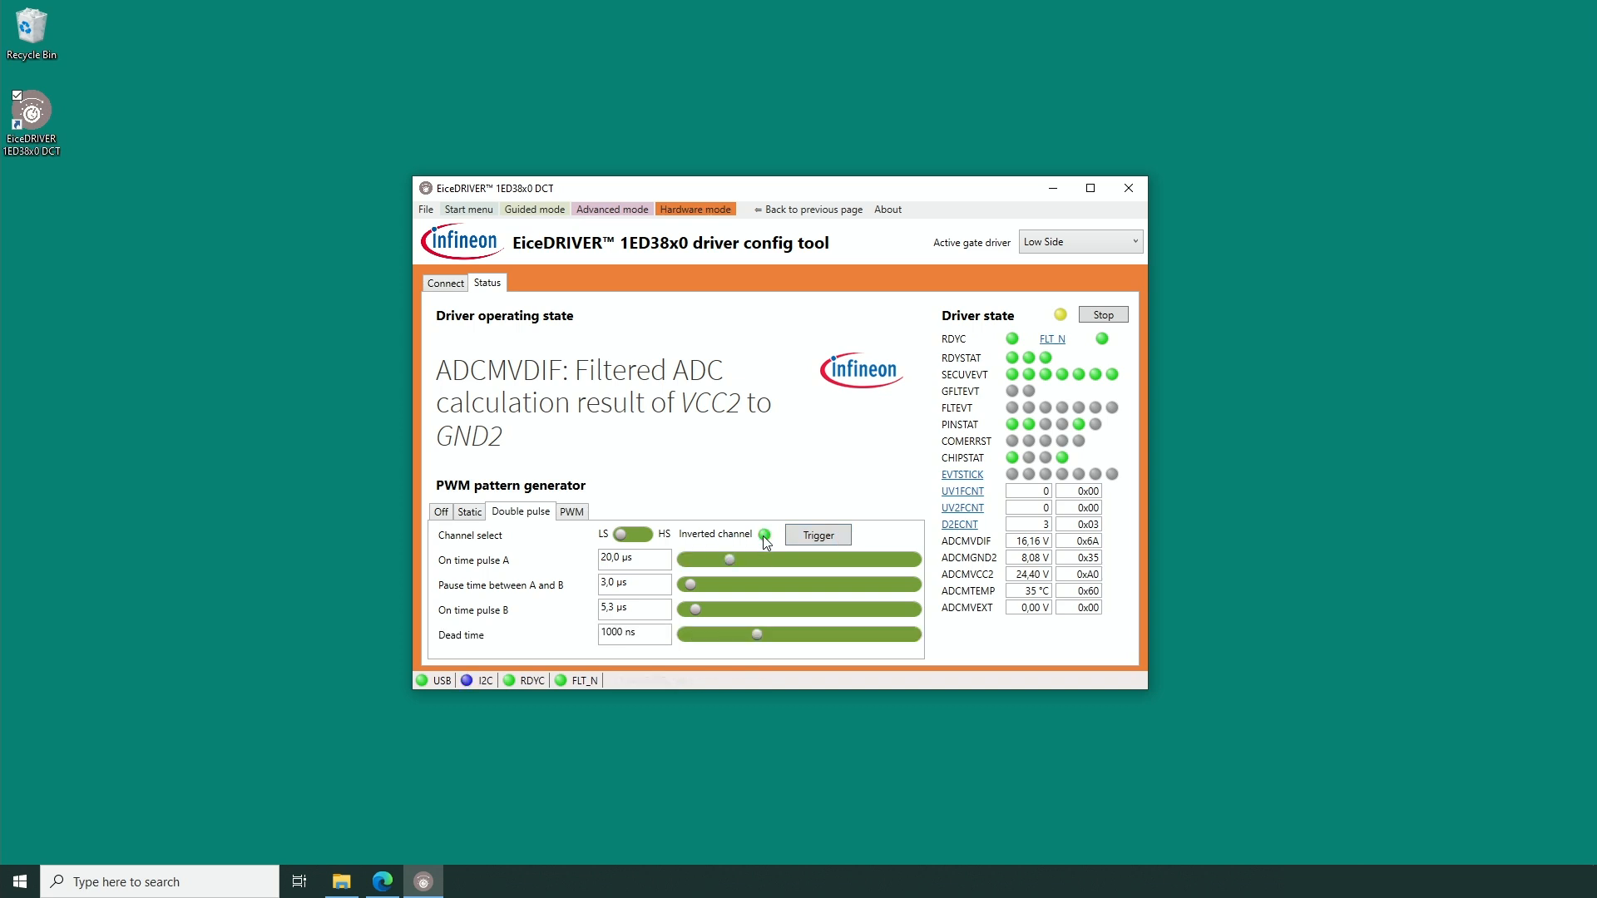
{"action": "left_click", "coordinate": [764, 535]}
{"action": "left_click", "coordinate": [817, 535]}
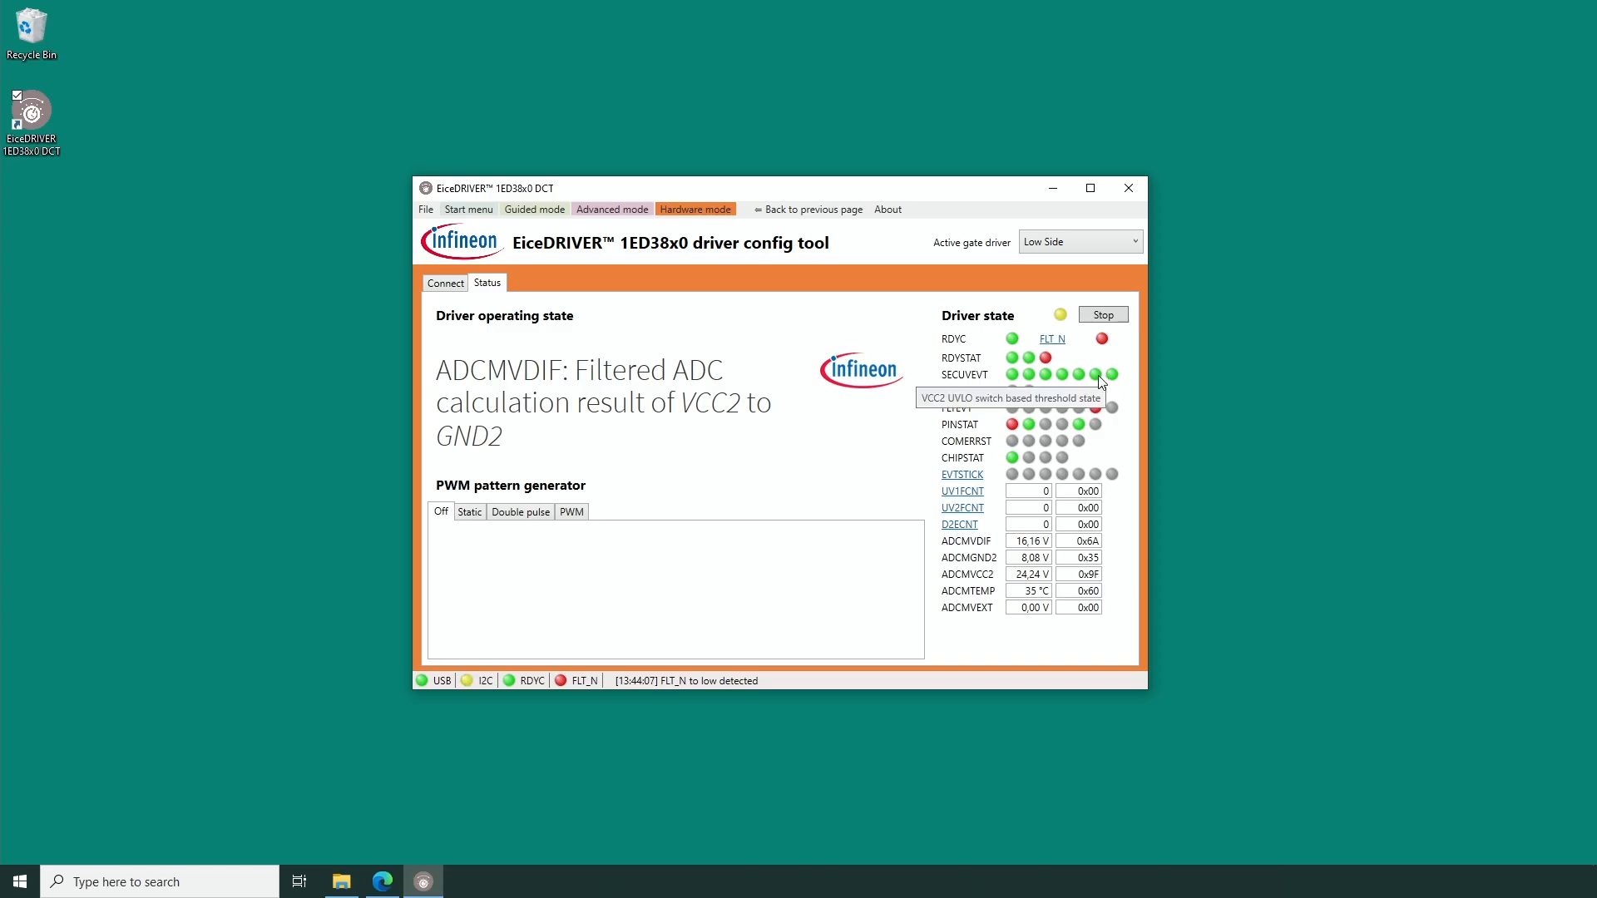
{"action": "left_click", "coordinate": [955, 410]}
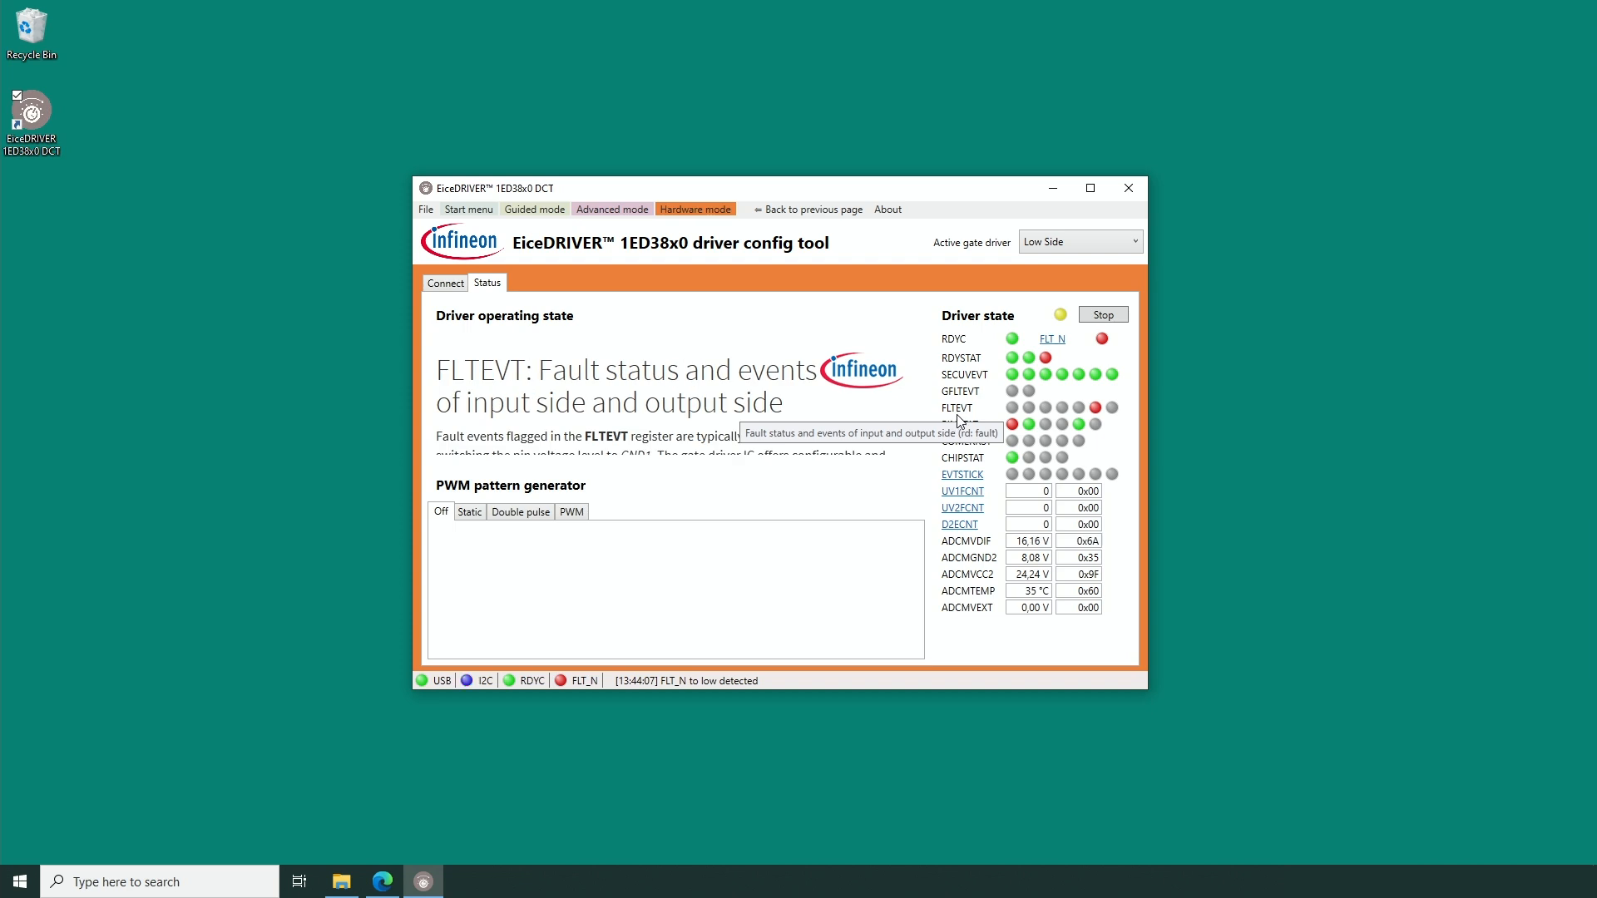